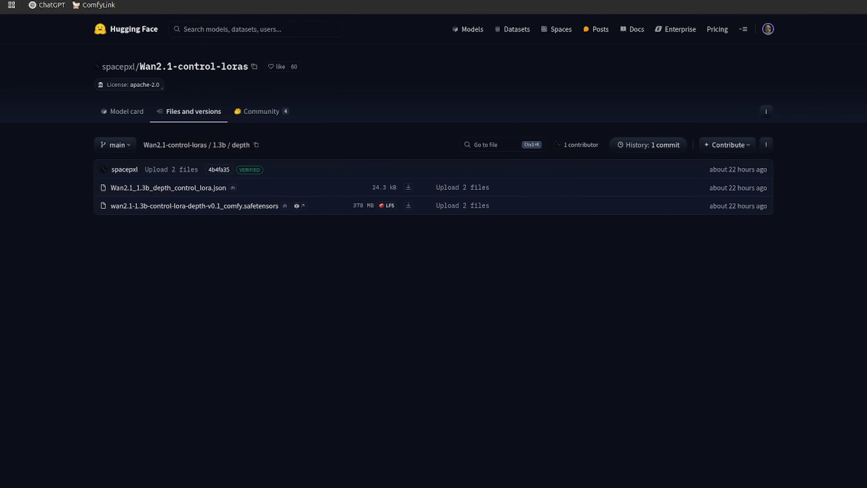
# Open ComfyUI's models/loras/wan folder in the file manager and locate the wan2.1-1.3b-control-lora-depth-v0.1_comfy.safetensors file.
pyautogui.moveTo(0, 67); pyautogui.dragTo(340, 58)
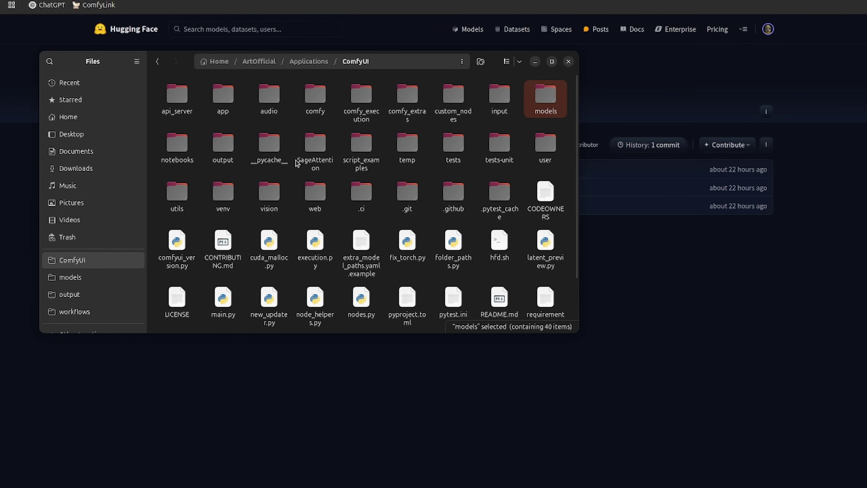
pyautogui.press('Return')
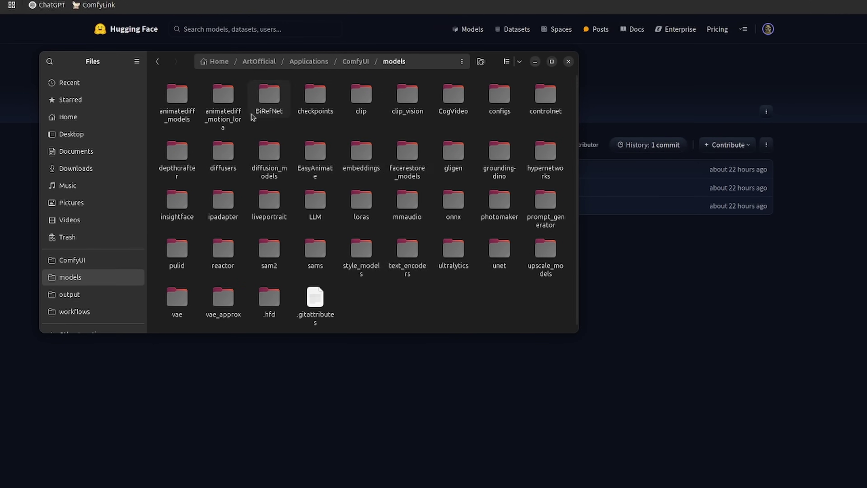
pyautogui.doubleClick(357, 195)
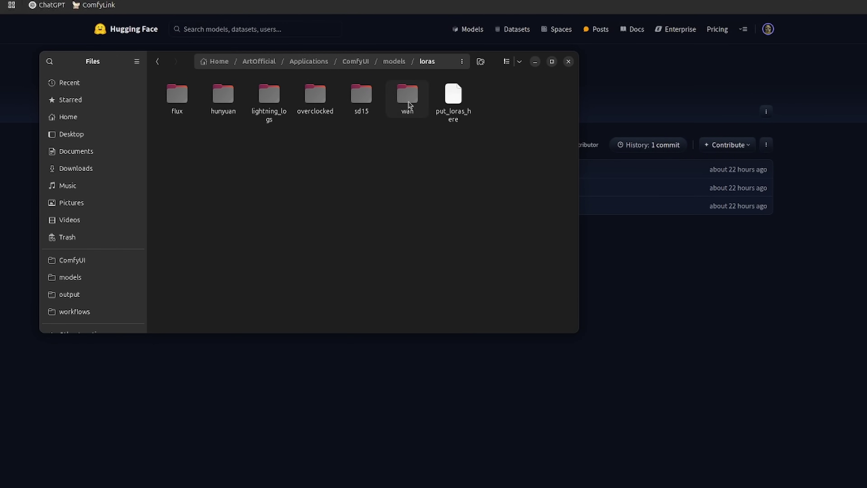
pyautogui.doubleClick(408, 102)
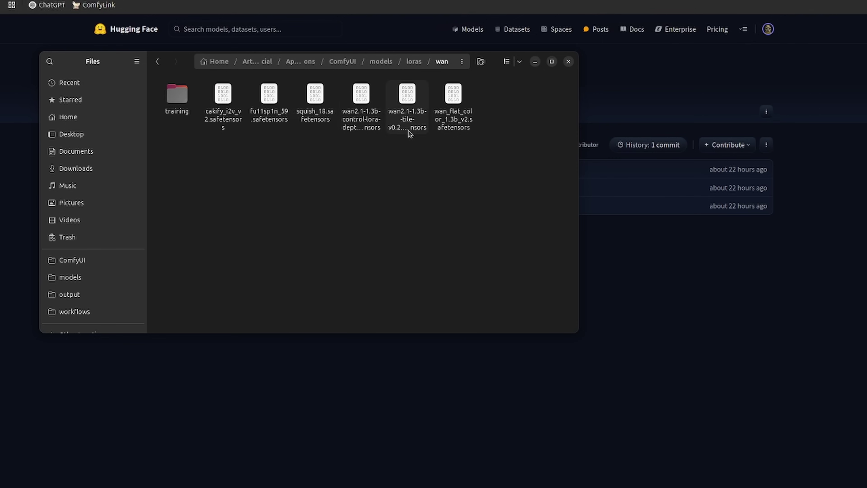
pyautogui.click(371, 112)
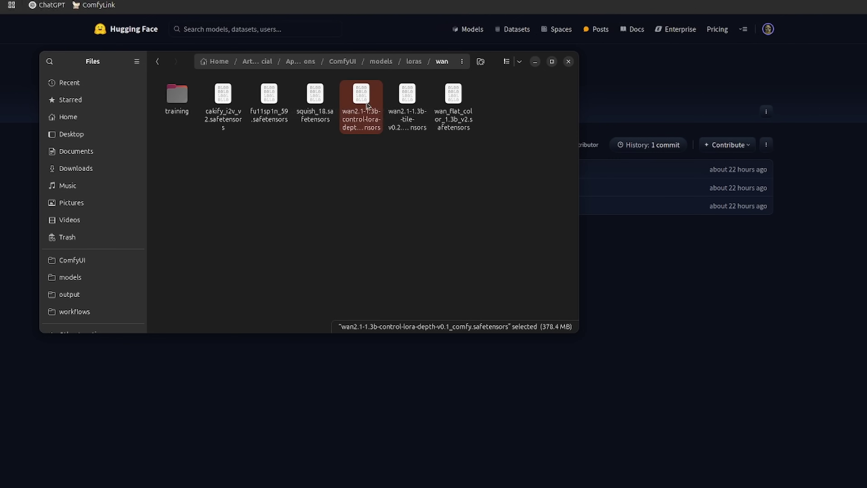
pyautogui.click(413, 62)
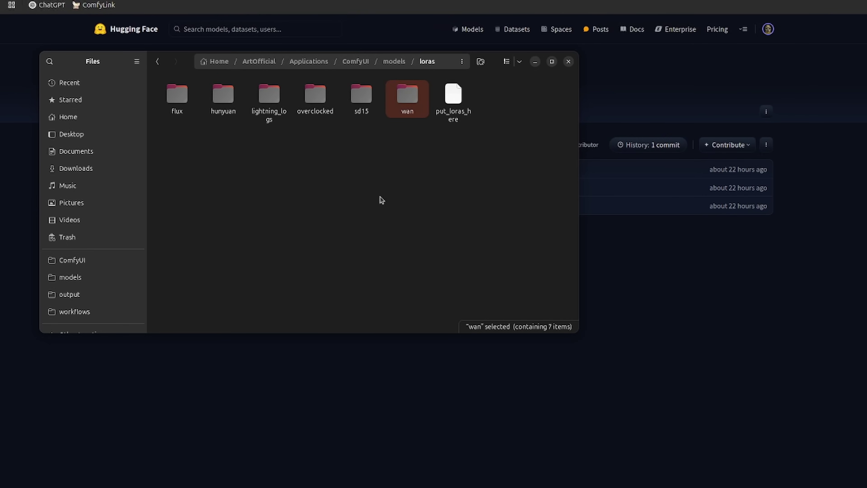
pyautogui.click(310, 399)
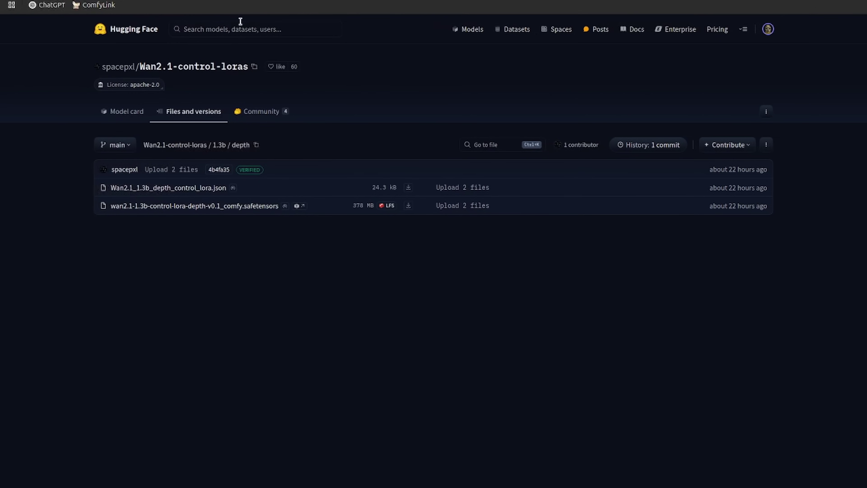
# Switch to ComfyUI and review the update options in the ComfyUI Manager.
pyautogui.moveTo(256, 1)
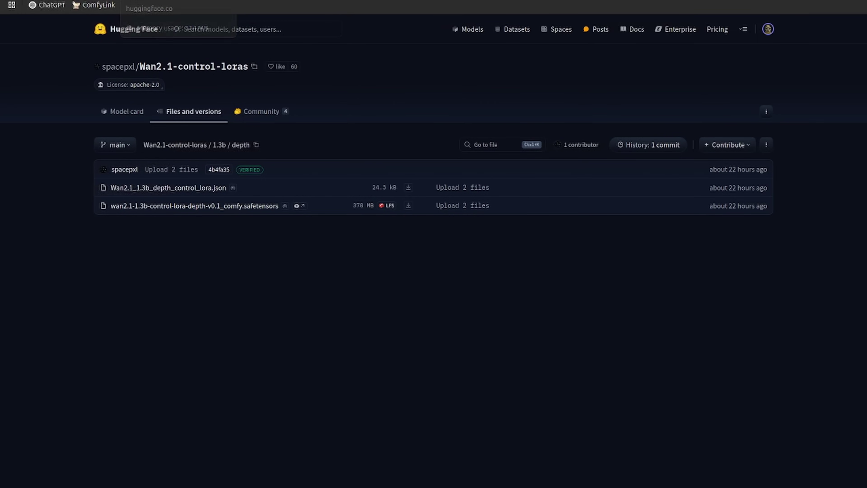
pyautogui.click(260, 0)
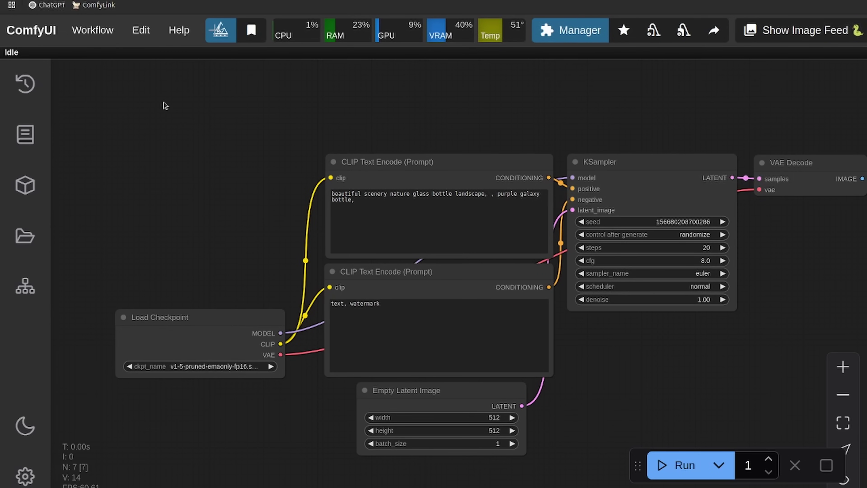
pyautogui.click(566, 39)
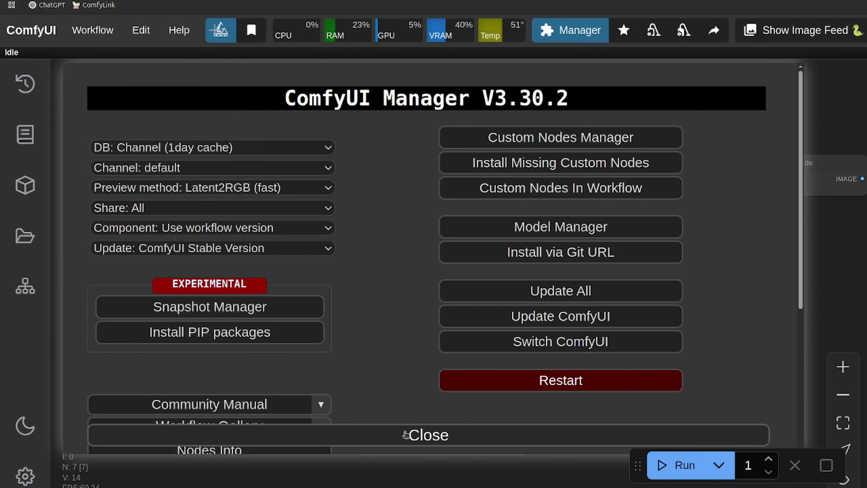
pyautogui.click(405, 434)
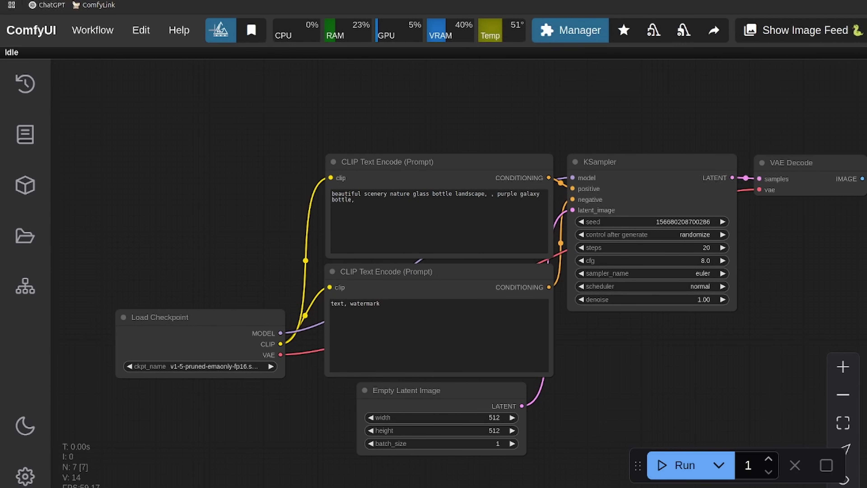
# In the terminal, move up two folders from ComfyUI-KJNodes to the ComfyUI root and run git pull there.
pyautogui.moveTo(0, 13); pyautogui.dragTo(294, 92)
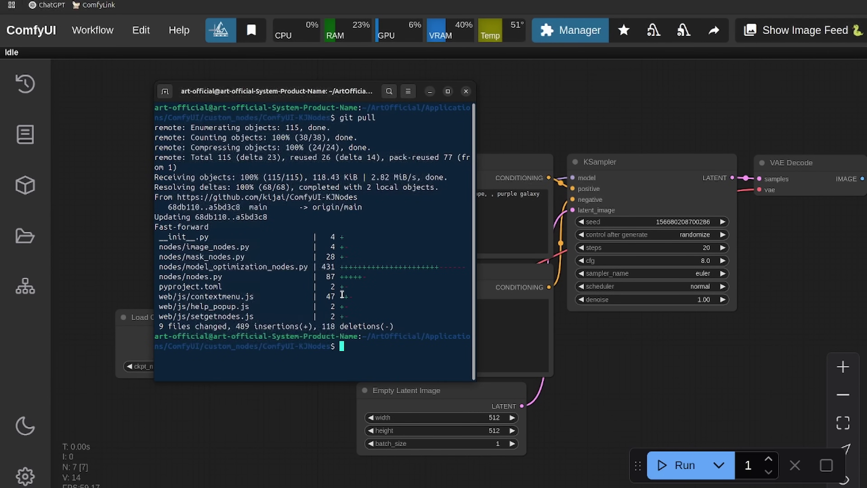
pyautogui.write('cd ..')
pyautogui.press('Return')
pyautogui.write('cd ..')
pyautogui.press('Return')
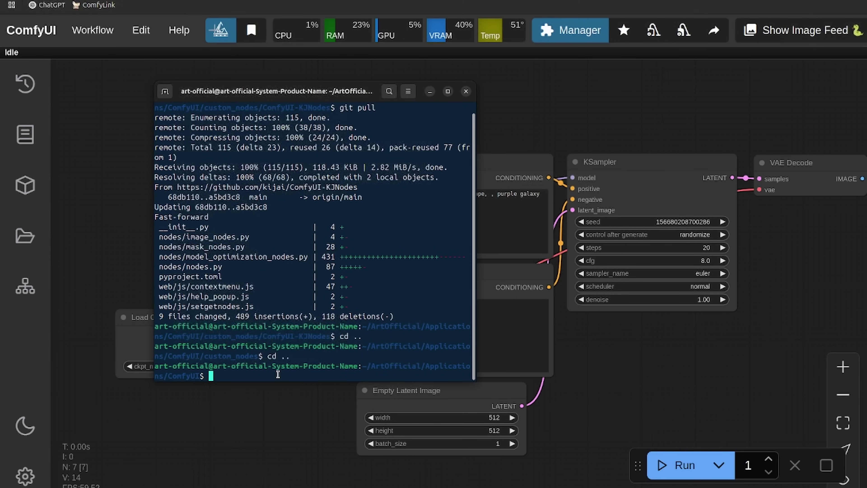
pyautogui.moveTo(211, 376); pyautogui.dragTo(364, 366)
pyautogui.click(220, 377)
pyautogui.write('git pull')
pyautogui.press('Return')
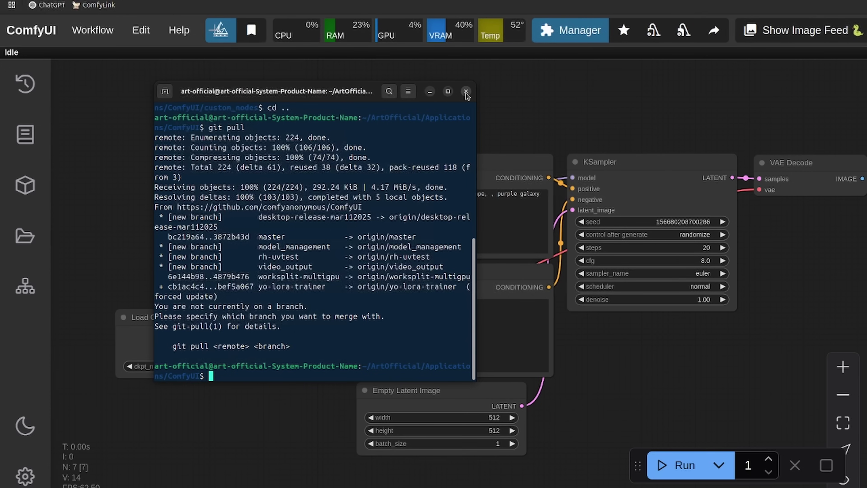
# Change to the custom_nodes folder, list the installed node packs, and close the terminal.
pyautogui.write('cd custom_nodes')
pyautogui.press('Return')
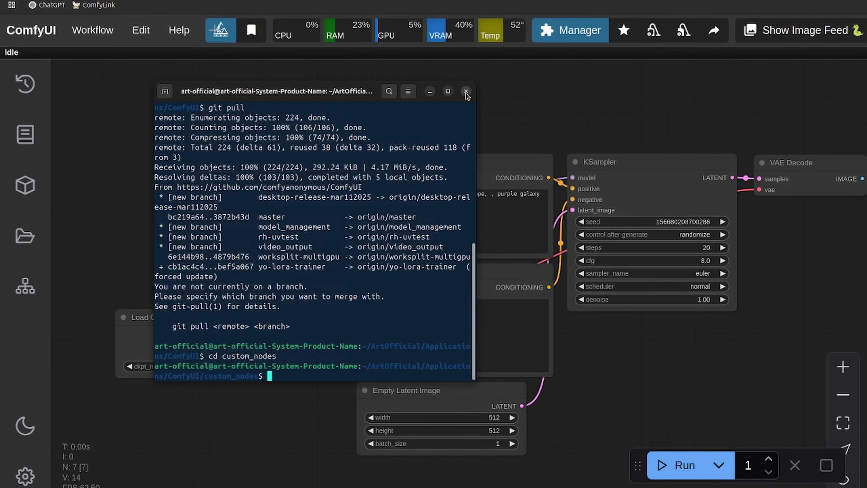
pyautogui.write('ls')
pyautogui.press('Return')
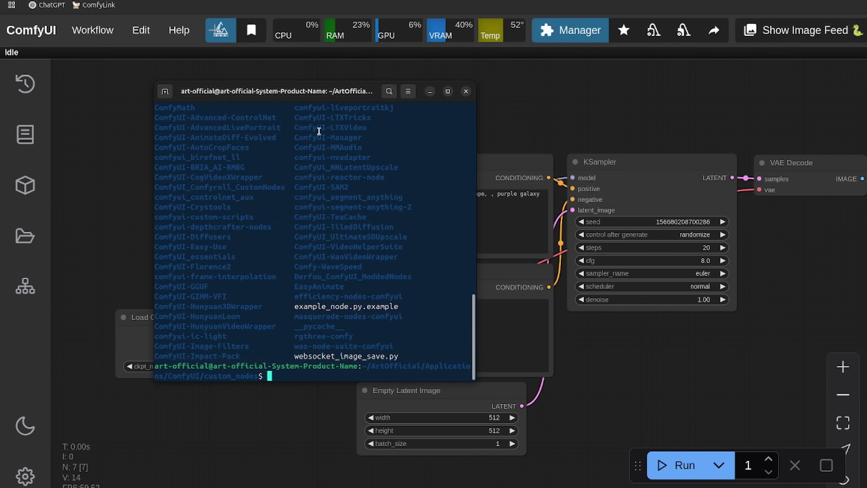
pyautogui.scroll(2, 314, 190)
pyautogui.scroll(-3, 317, 204)
pyautogui.click(465, 91)
# Find ComfyUI-KJNodes among the custom nodes by searching for "kjnode", update it, and leave the manager.
pyautogui.click(563, 33)
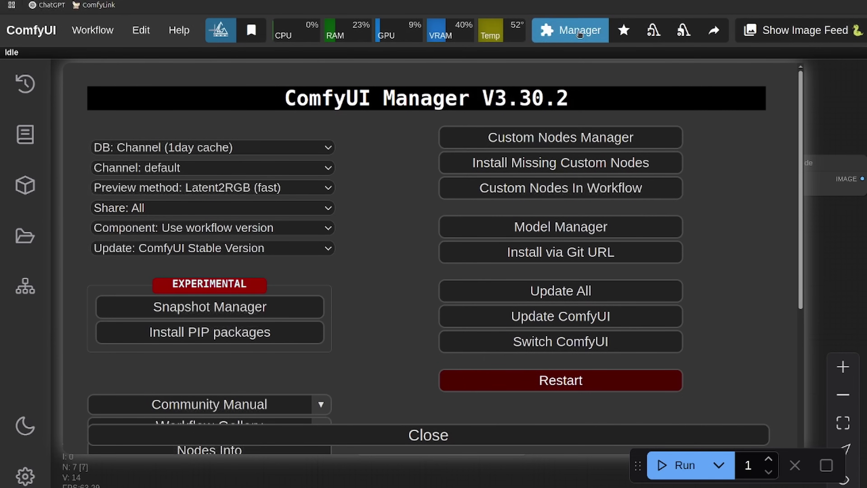
pyautogui.click(562, 138)
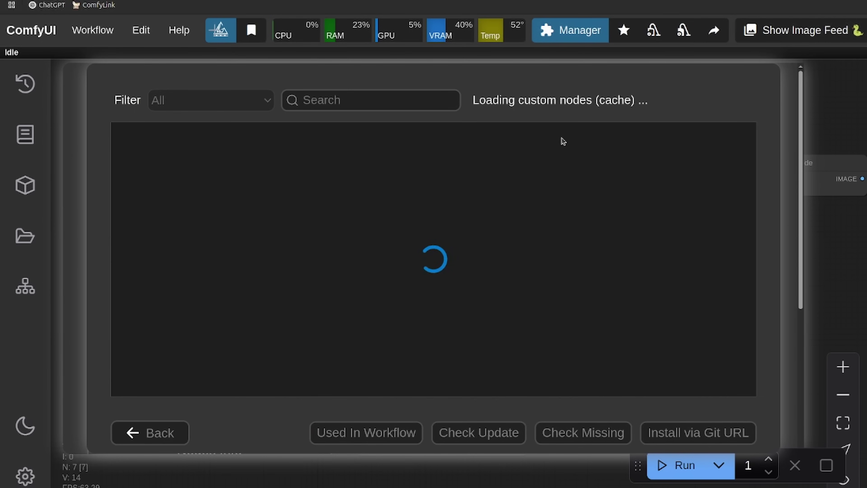
pyautogui.click(307, 100)
pyautogui.write('kjnode')
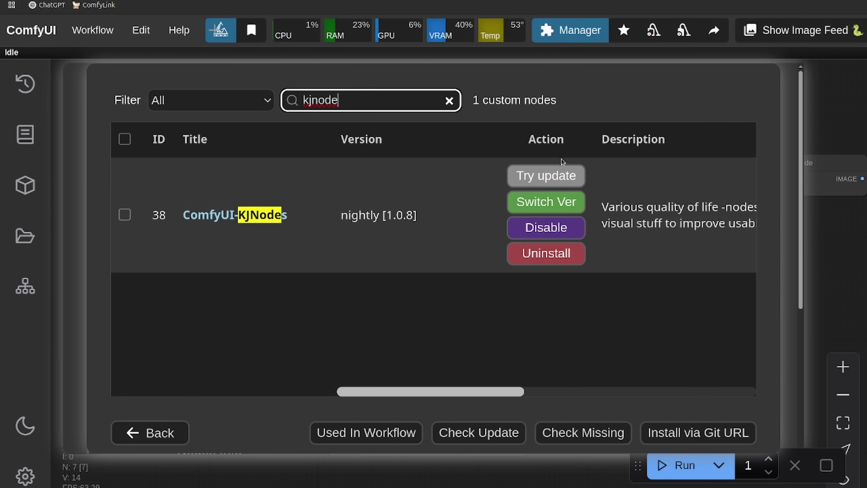
pyautogui.click(542, 177)
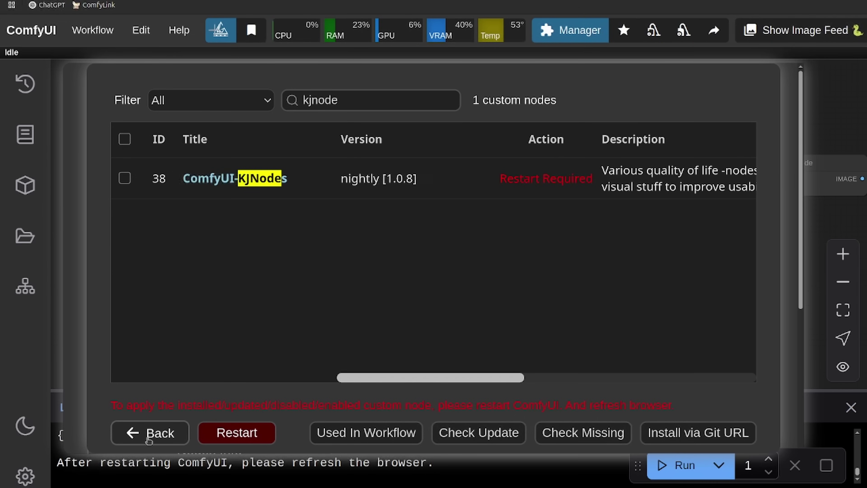
pyautogui.click(148, 440)
pyautogui.click(149, 440)
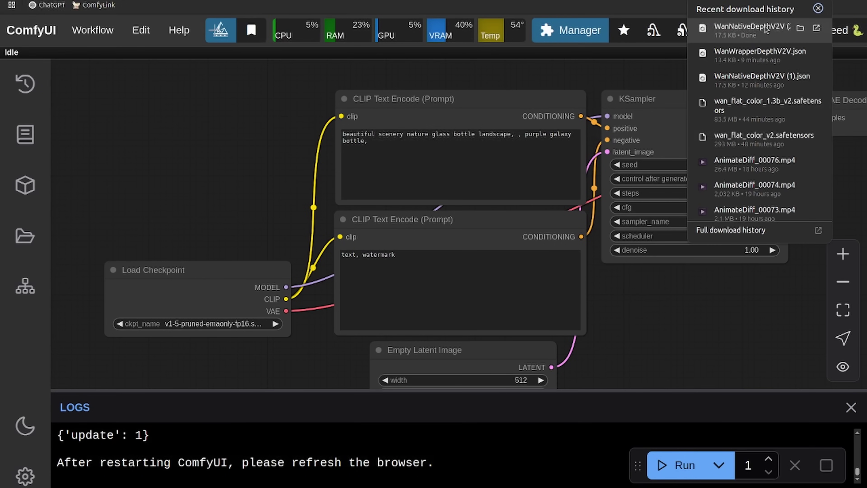
# Load the most recently downloaded WanNativeDepthV2V workflow file onto the ComfyUI canvas.
pyautogui.moveTo(751, 30); pyautogui.dragTo(294, 204)
pyautogui.scroll(-5, 294, 205)
pyautogui.moveTo(115, 172); pyautogui.dragTo(491, 319)
pyautogui.scroll(1, 180, 260)
pyautogui.scroll(-1, 180, 259)
pyautogui.moveTo(517, 272); pyautogui.dragTo(350, 285)
pyautogui.scroll(5, 552, 152)
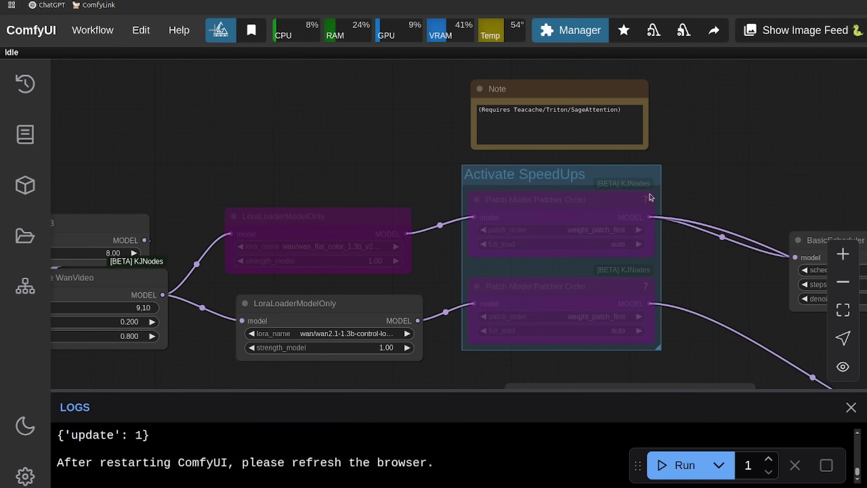
# Examine the LoRA loaders, the Patch Model Patcher Order group, the Skip Layer Guidance node and the text encoders.
pyautogui.moveTo(733, 170); pyautogui.dragTo(355, 124)
pyautogui.moveTo(546, 158); pyautogui.dragTo(453, 98)
pyautogui.scroll(-4, 335, 101)
pyautogui.scroll(7, 384, 218)
pyautogui.moveTo(352, 147); pyautogui.dragTo(597, 204)
pyautogui.scroll(-3, 546, 187)
pyautogui.hscroll(-5, 514, 167)
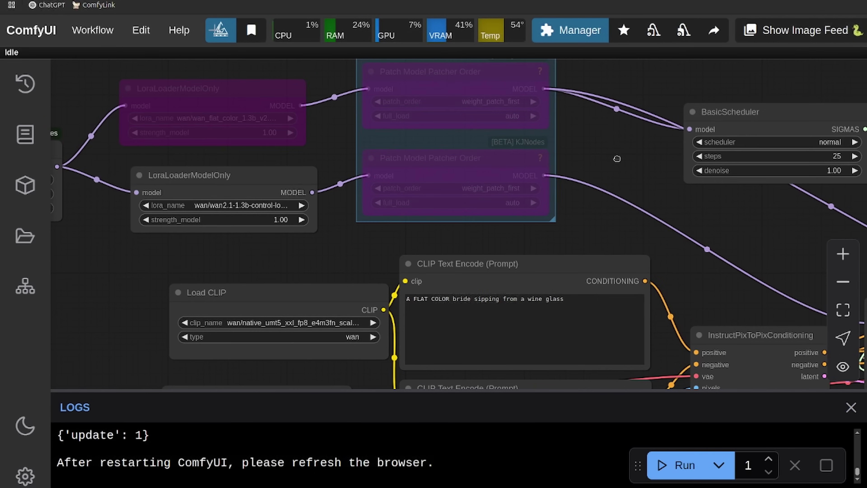
pyautogui.scroll(-3, 615, 159)
pyautogui.moveTo(251, 238); pyautogui.dragTo(326, 230)
pyautogui.scroll(2, 325, 230)
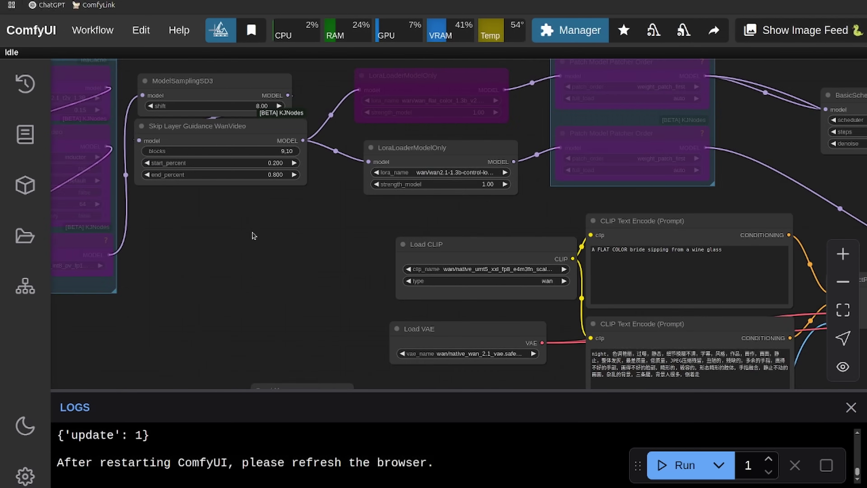
pyautogui.moveTo(200, 227); pyautogui.dragTo(372, 230)
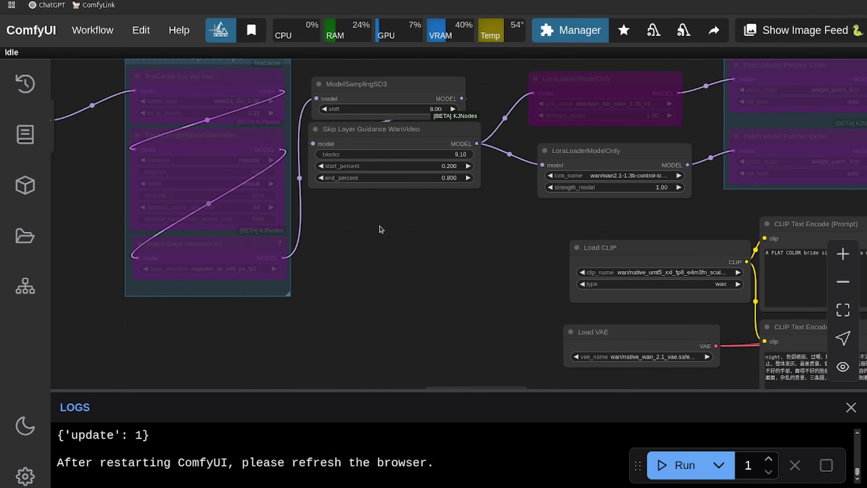
# Examine the InstructPixToPixConditioning node, the sigma split and the two chained SamplerCustom nodes.
pyautogui.hscroll(8, 410, 215)
pyautogui.hscroll(6, 584, 199)
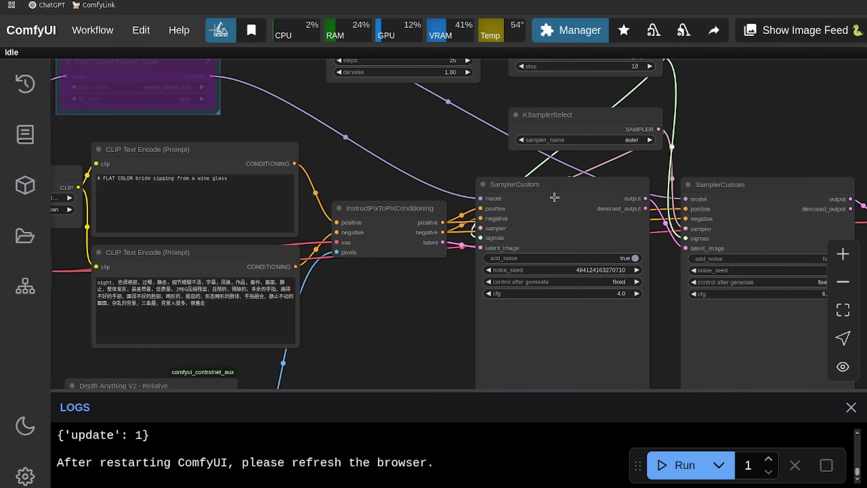
pyautogui.hscroll(4, 458, 162)
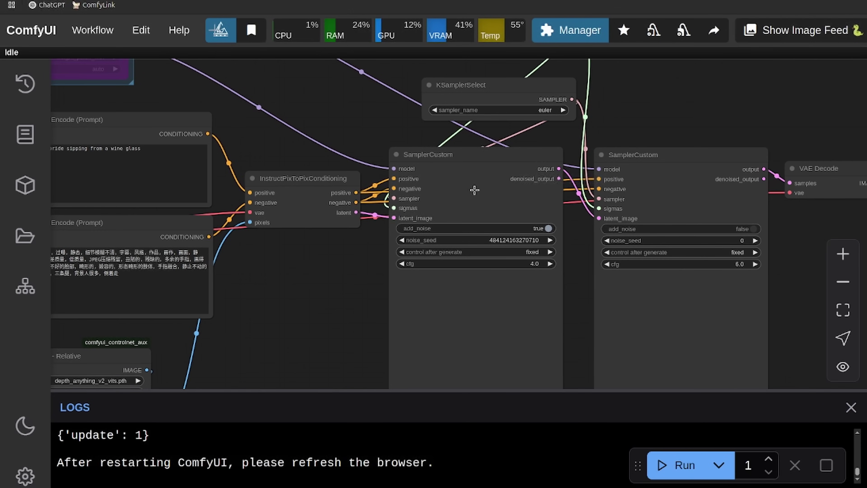
pyautogui.moveTo(283, 92); pyautogui.dragTo(500, 174)
pyautogui.scroll(-3, 498, 175)
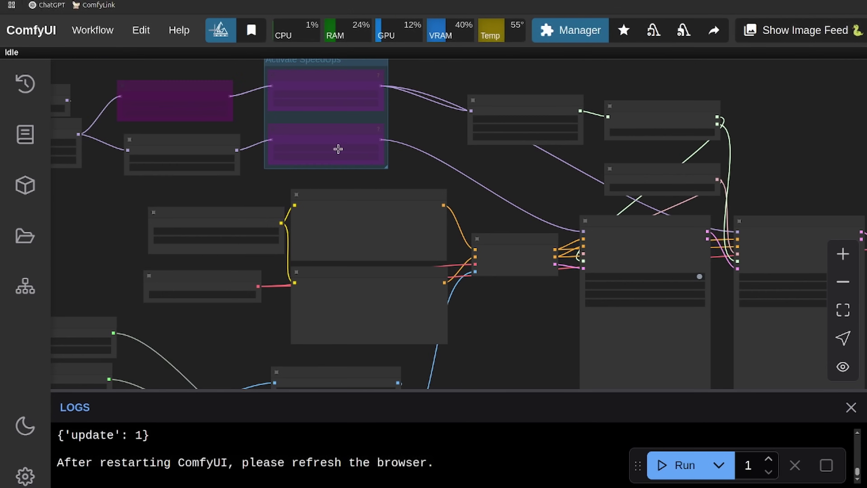
pyautogui.scroll(3, 334, 145)
pyautogui.scroll(3, 389, 178)
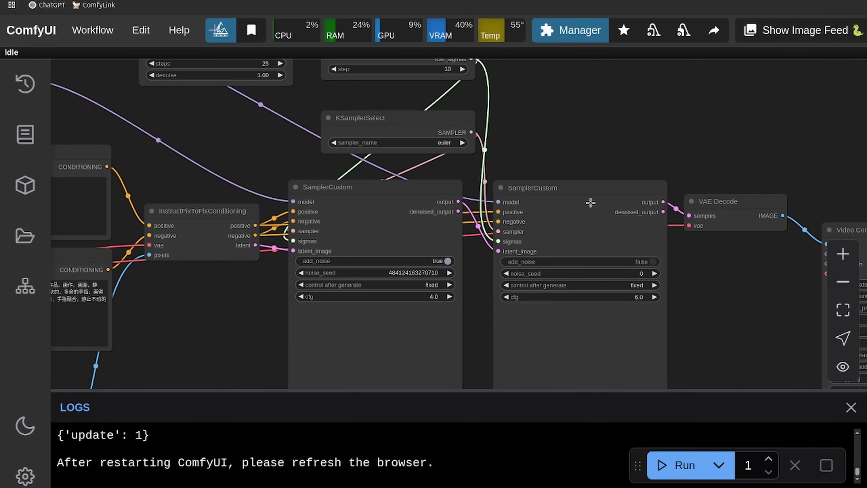
pyautogui.hscroll(-4, 305, 137)
pyautogui.scroll(2, 323, 165)
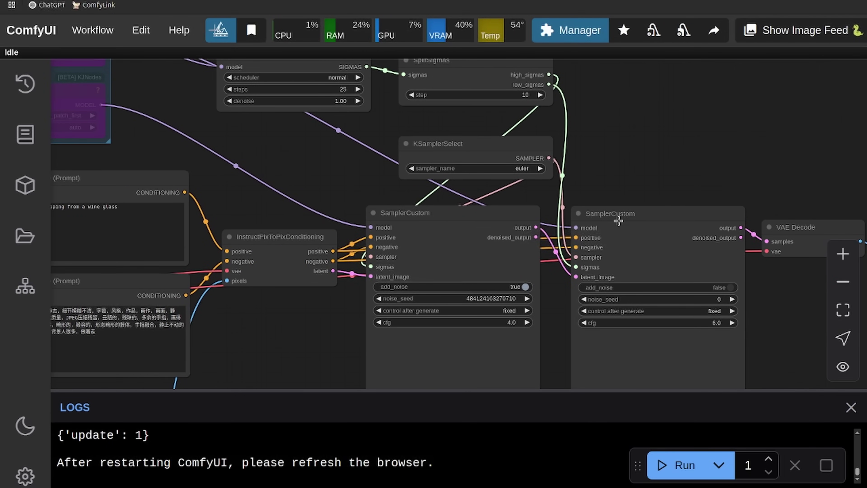
# Examine the model and weight type chosen in the Load Diffusion Model node at the workflow's start.
pyautogui.scroll(1, 258, 130)
pyautogui.moveTo(239, 130); pyautogui.dragTo(623, 255)
pyautogui.moveTo(179, 174); pyautogui.dragTo(281, 322)
pyautogui.scroll(3, 280, 322)
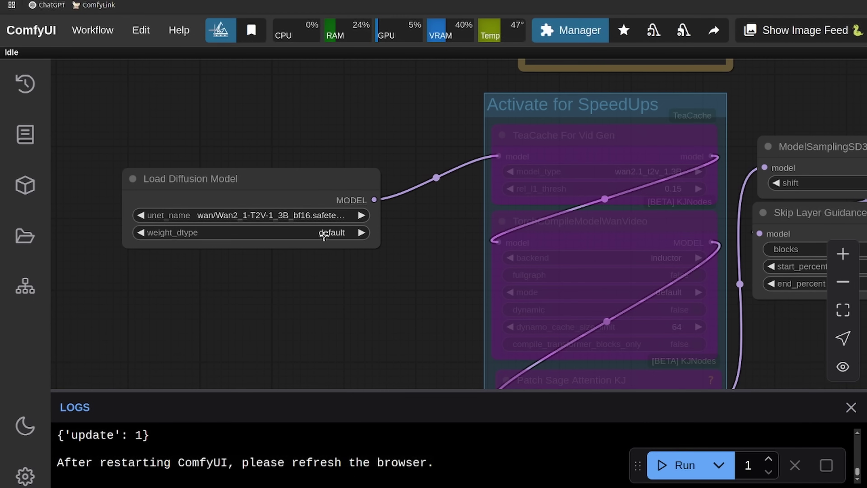
pyautogui.scroll(-2, 307, 229)
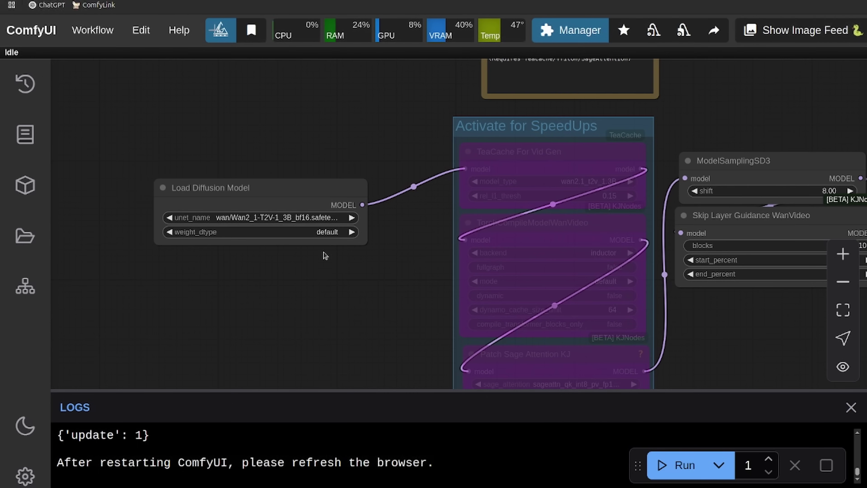
# Enable the TeaCache, TorchCompile and Sage Attention nodes by setting the "Activate for SpeedUps" group's nodes to Always.
pyautogui.moveTo(389, 310); pyautogui.dragTo(165, 263)
pyautogui.moveTo(170, 207); pyautogui.dragTo(164, 239)
pyautogui.scroll(1, 164, 239)
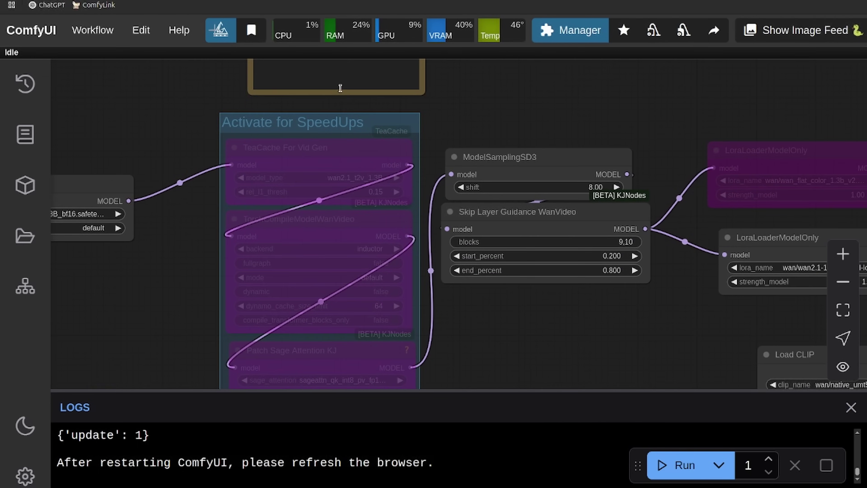
pyautogui.click(287, 127)
pyautogui.moveTo(166, 119); pyautogui.dragTo(121, 195)
pyautogui.moveTo(356, 137); pyautogui.dragTo(243, 131)
pyautogui.click(327, 140)
pyautogui.moveTo(144, 171); pyautogui.dragTo(136, 70)
pyautogui.rightClick(199, 91)
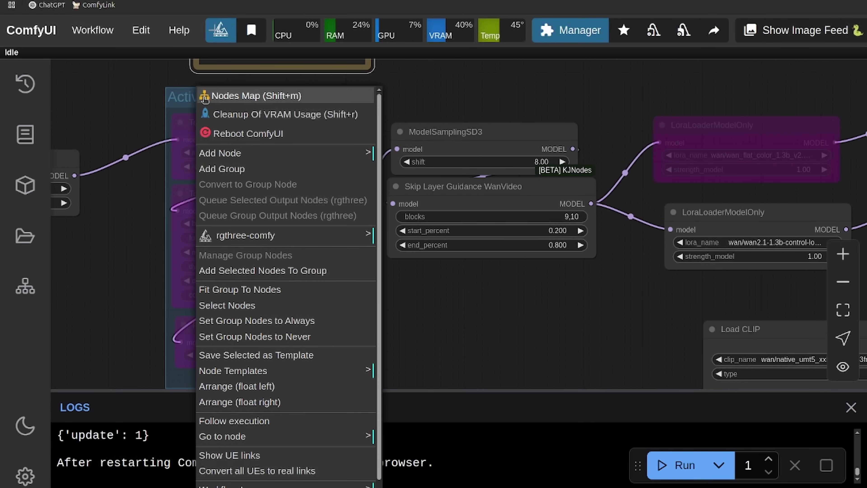
pyautogui.click(234, 325)
pyautogui.scroll(-2, 460, 325)
pyautogui.scroll(3, 460, 325)
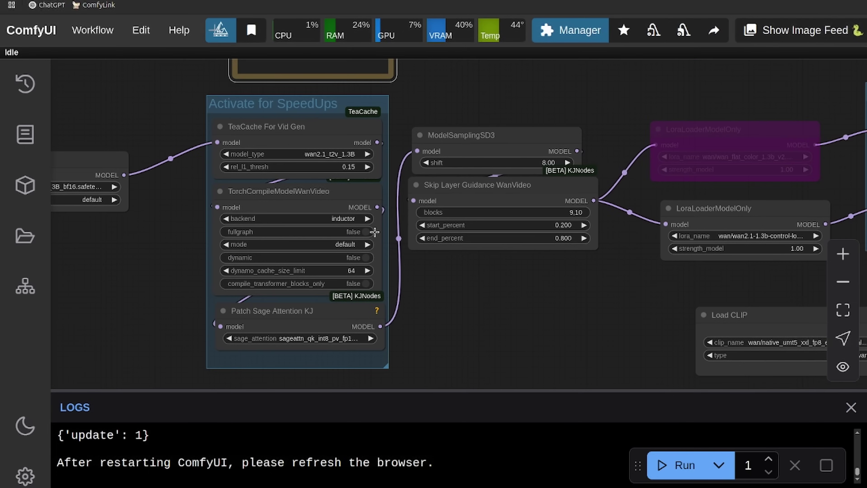
pyautogui.click(291, 128)
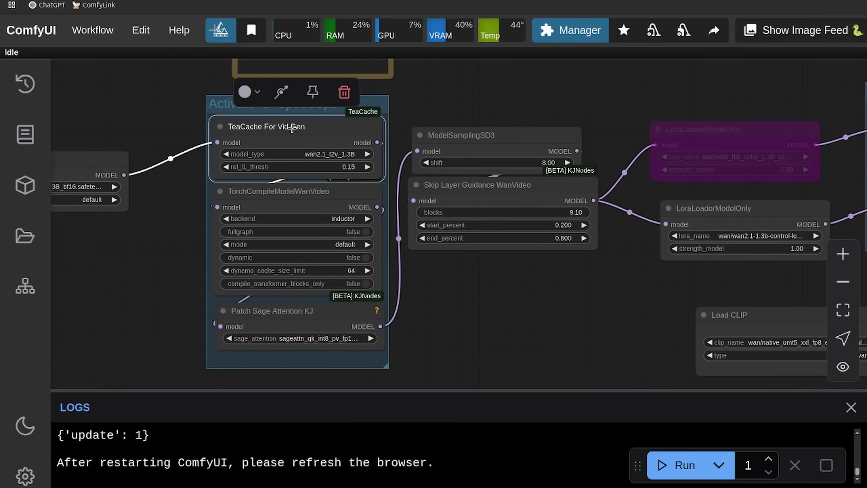
pyautogui.click(300, 191)
pyautogui.click(266, 309)
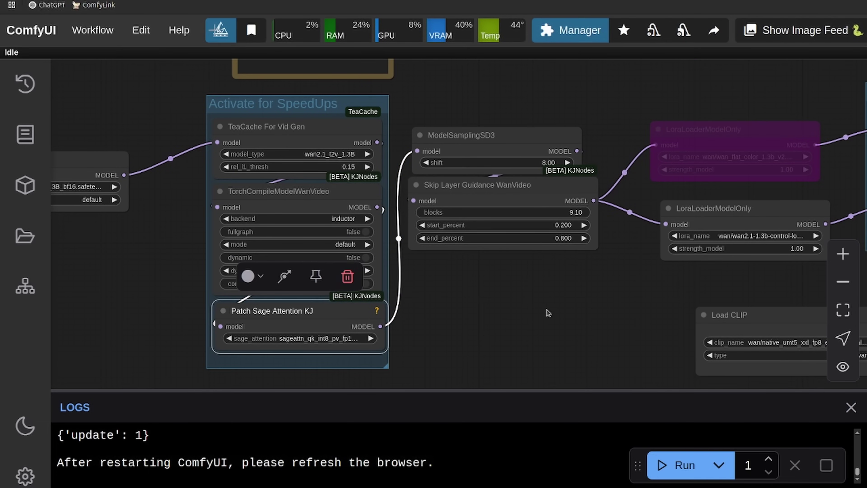
# Enable both Patch Model Patcher Order nodes by setting the "Activate SpeedUps" group's nodes to Always.
pyautogui.moveTo(557, 310); pyautogui.dragTo(219, 305)
pyautogui.moveTo(512, 263); pyautogui.dragTo(268, 285)
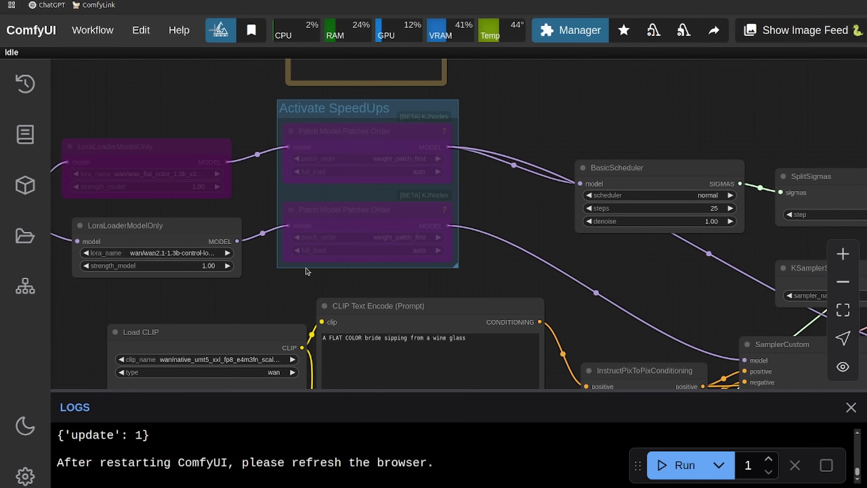
pyautogui.moveTo(489, 235); pyautogui.dragTo(482, 266)
pyautogui.rightClick(374, 137)
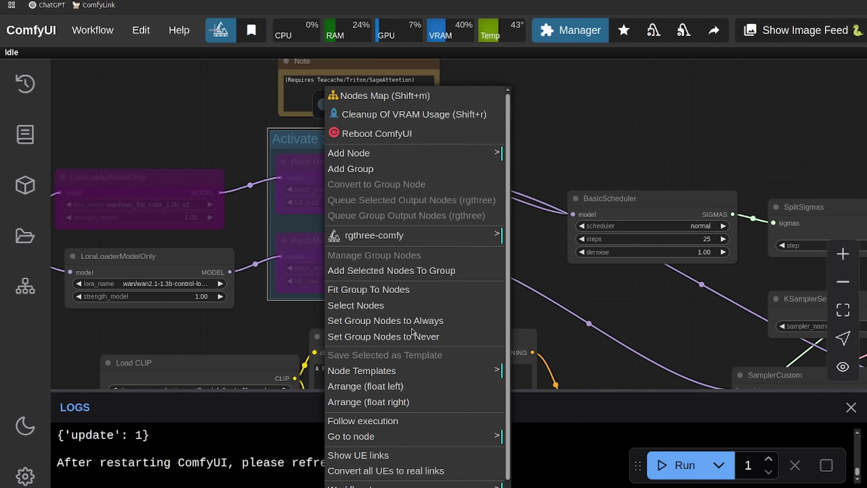
pyautogui.click(411, 330)
pyautogui.scroll(-5, 360, 281)
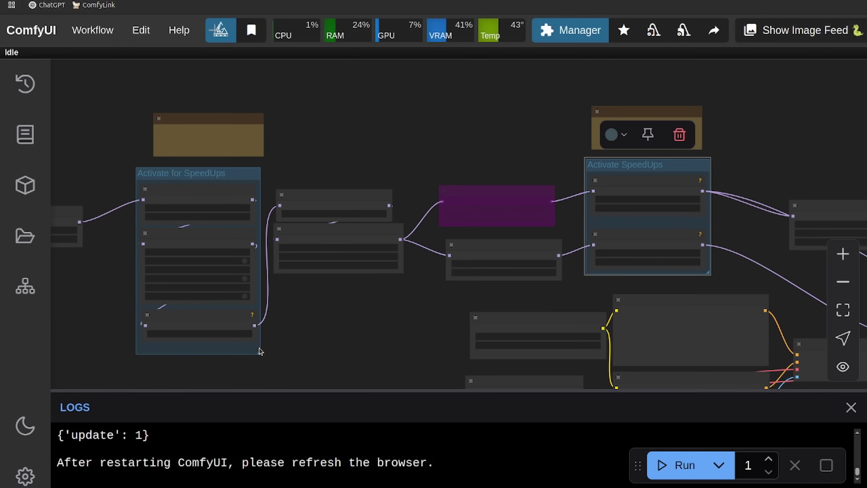
# Try to widen the "Activate for SpeedUps" group around the ModelSamplingSD3 and Skip Layer Guidance WanVideo nodes.
pyautogui.moveTo(260, 354); pyautogui.dragTo(429, 399)
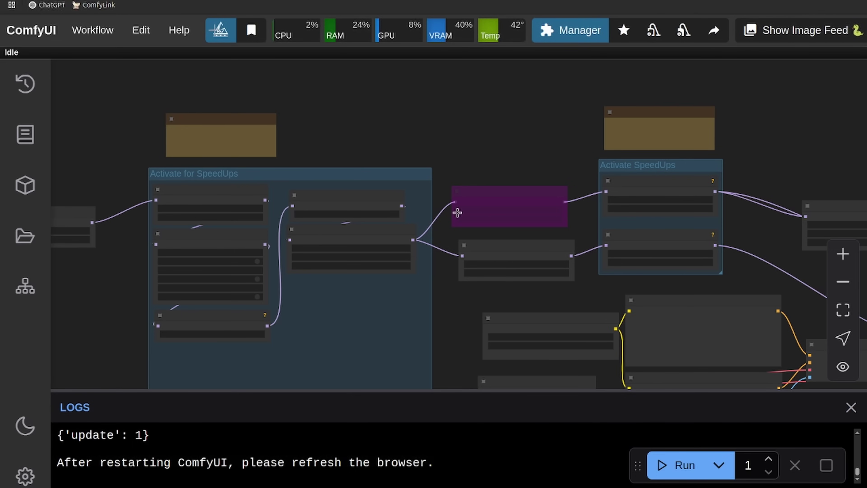
pyautogui.moveTo(429, 114); pyautogui.dragTo(501, 38)
pyautogui.moveTo(502, 326); pyautogui.dragTo(346, 304)
pyautogui.moveTo(475, 228); pyautogui.dragTo(273, 282)
pyautogui.moveTo(181, 122); pyautogui.dragTo(259, 122)
# Examine the requirements note above the speed-up group and the model chain from Load Diffusion Model to the LoRA loaders.
pyautogui.scroll(4, 266, 116)
pyautogui.moveTo(319, 153); pyautogui.dragTo(443, 156)
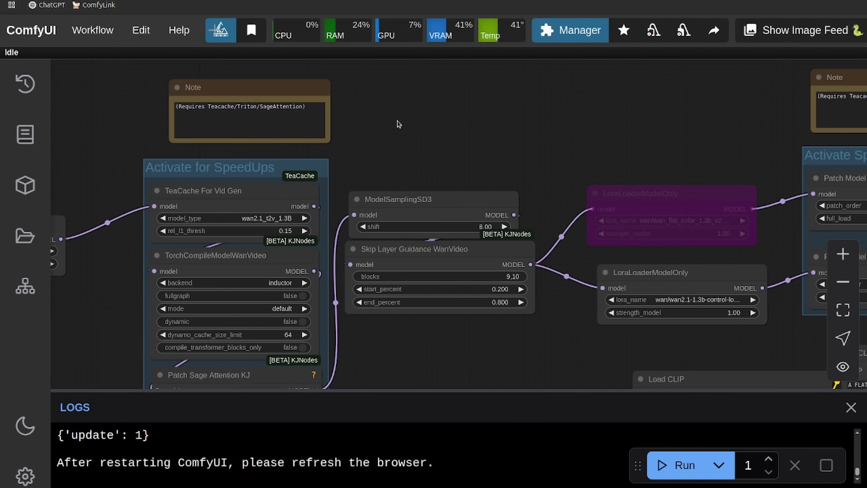
pyautogui.moveTo(407, 121); pyautogui.dragTo(253, 75)
pyautogui.moveTo(333, 94); pyautogui.dragTo(504, 94)
pyautogui.scroll(-1, 429, 115)
pyautogui.moveTo(412, 330); pyautogui.dragTo(445, 293)
pyautogui.scroll(-1, 452, 302)
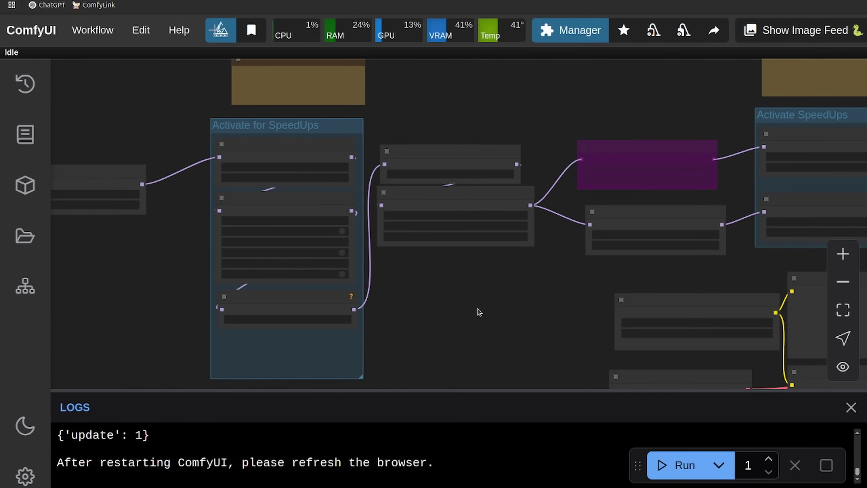
pyautogui.scroll(2, 576, 273)
pyautogui.moveTo(576, 273); pyautogui.dragTo(470, 209)
pyautogui.scroll(-3, 408, 247)
pyautogui.scroll(3, 355, 264)
pyautogui.moveTo(325, 256); pyautogui.dragTo(686, 282)
pyautogui.moveTo(375, 211); pyautogui.dragTo(295, 338)
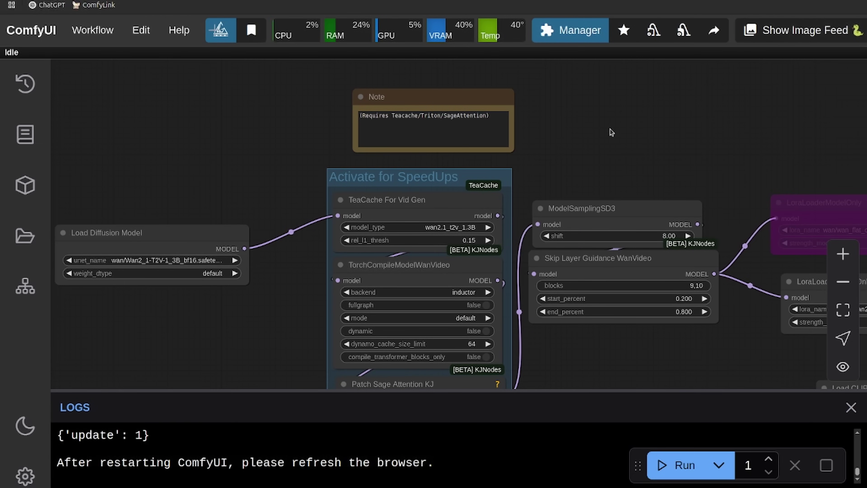
# Try rel_l1_thresh at 0.30 in the TeaCache For Vid Gen node and set it back to 0.15.
pyautogui.moveTo(799, 359); pyautogui.dragTo(618, 300)
pyautogui.hscroll(-5, 450, 154)
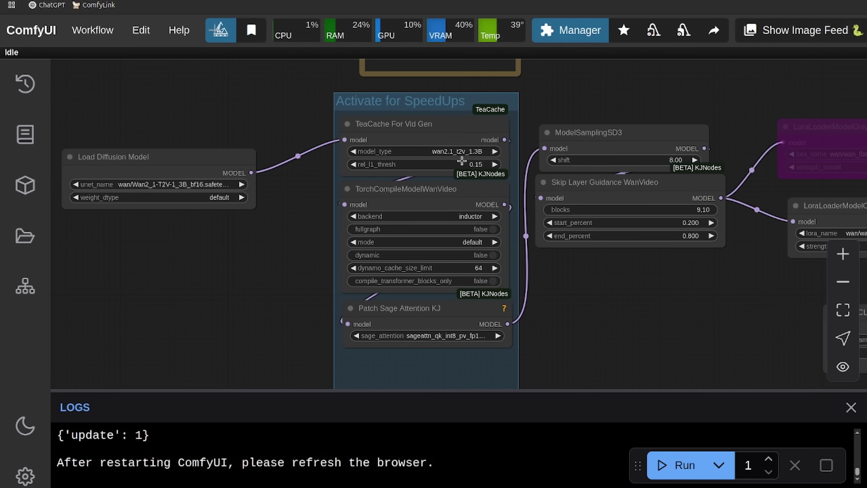
pyautogui.moveTo(464, 164); pyautogui.dragTo(442, 165)
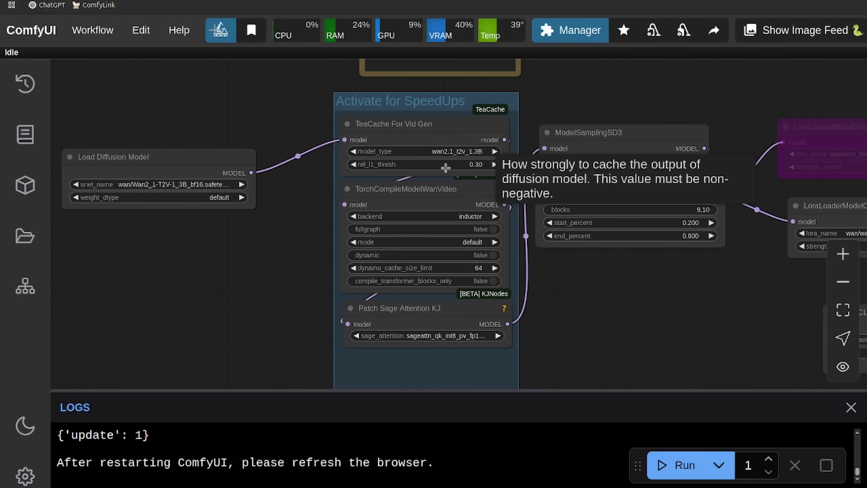
pyautogui.click(445, 167)
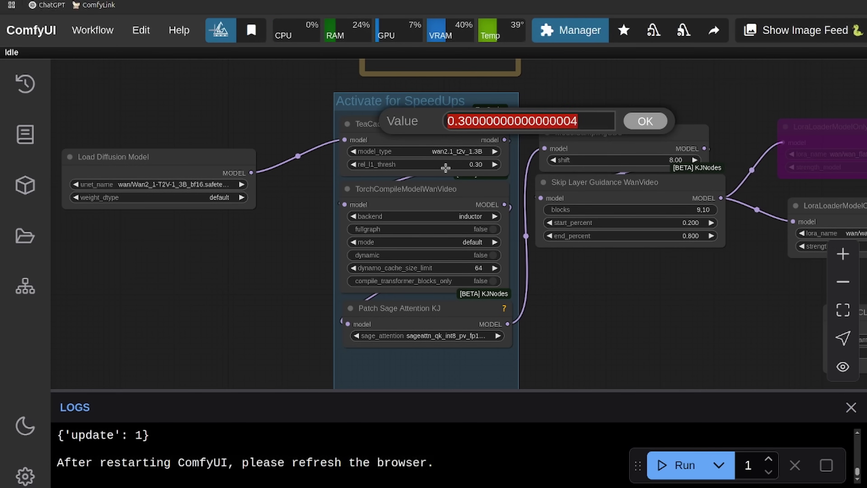
pyautogui.press('BackSpace')
pyautogui.write('.15')
pyautogui.press('Return')
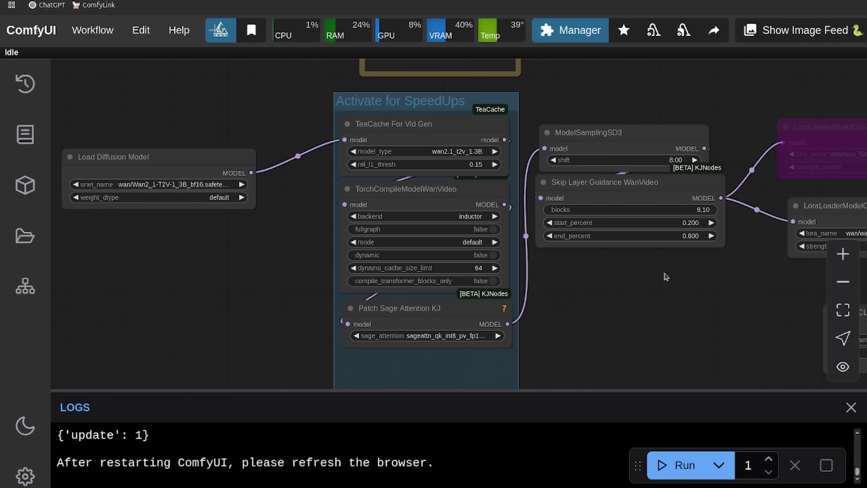
# Remove the bypass from the upper LoraLoaderModelOnly node that loads the wan_flat_color_1.3b_v2 LoRA.
pyautogui.moveTo(717, 279); pyautogui.dragTo(565, 270)
pyautogui.scroll(-2, 577, 273)
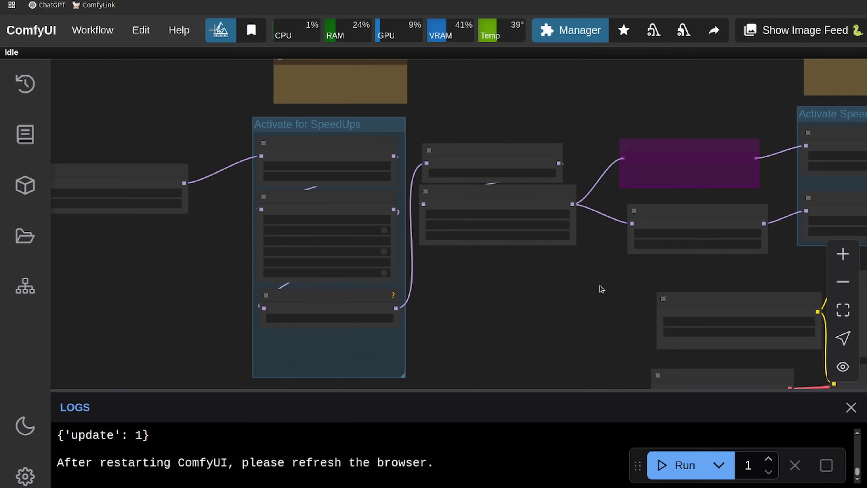
pyautogui.scroll(3, 601, 288)
pyautogui.moveTo(638, 278); pyautogui.dragTo(362, 294)
pyautogui.moveTo(645, 183); pyautogui.dragTo(677, 211)
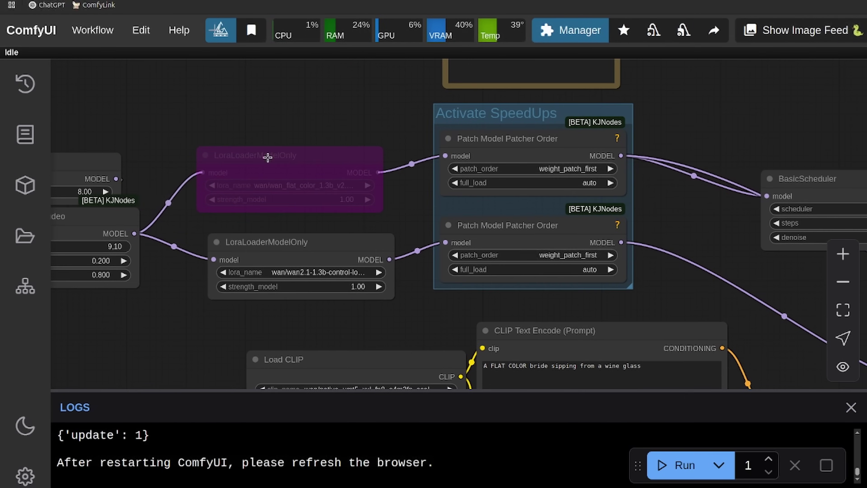
pyautogui.hscroll(-3, 310, 136)
pyautogui.rightClick(313, 172)
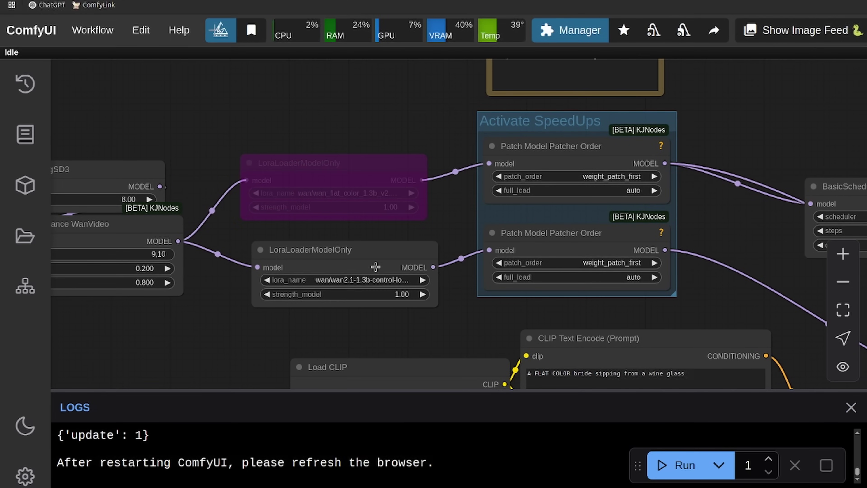
pyautogui.rightClick(338, 169)
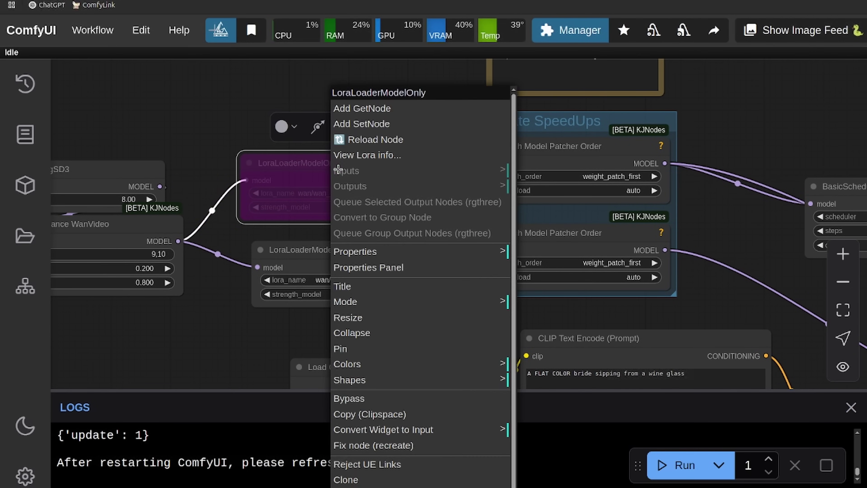
pyautogui.click(365, 399)
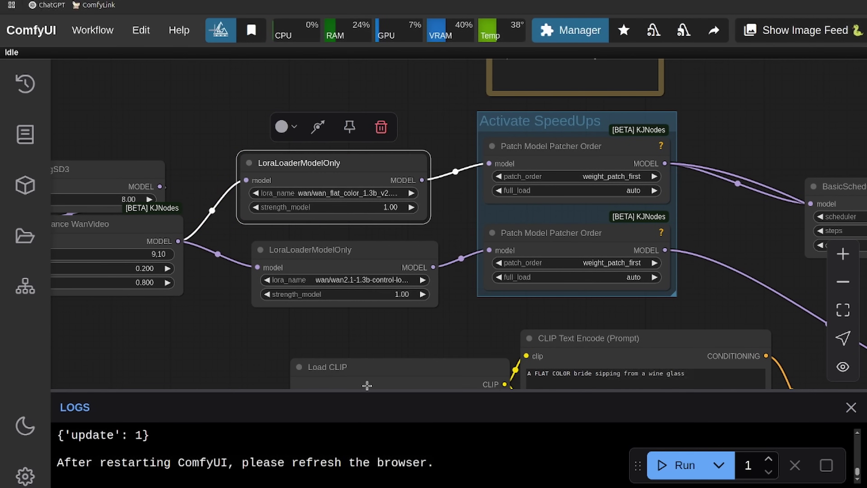
# Rename the upper LoraLoaderModelOnly node as "Style/Character Lora".
pyautogui.rightClick(336, 161)
pyautogui.doubleClick(275, 160)
pyautogui.write('Sty')
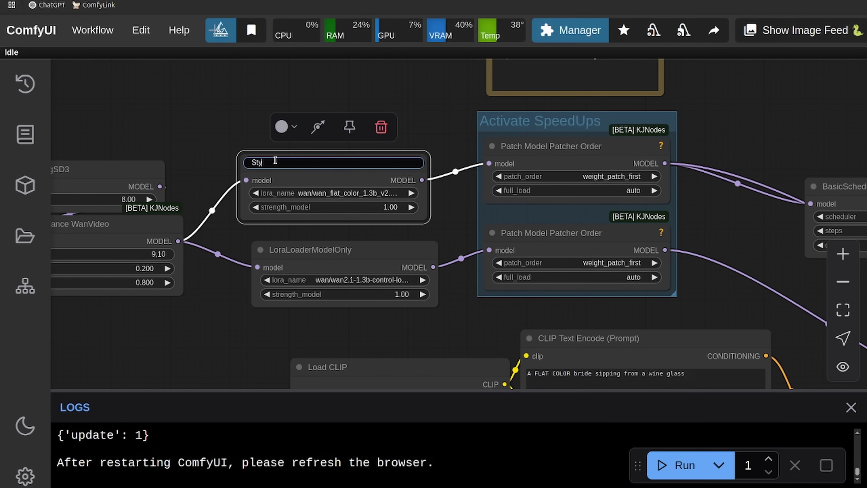
pyautogui.write('le/Character Lora')
pyautogui.press('Return')
# Rename the lower LoRA loader as "Depth Lora" and choose wan/wan2.1-1.3b-control-lora-depth-v0.1_comfy.safetensors as its LoRA.
pyautogui.doubleClick(323, 255)
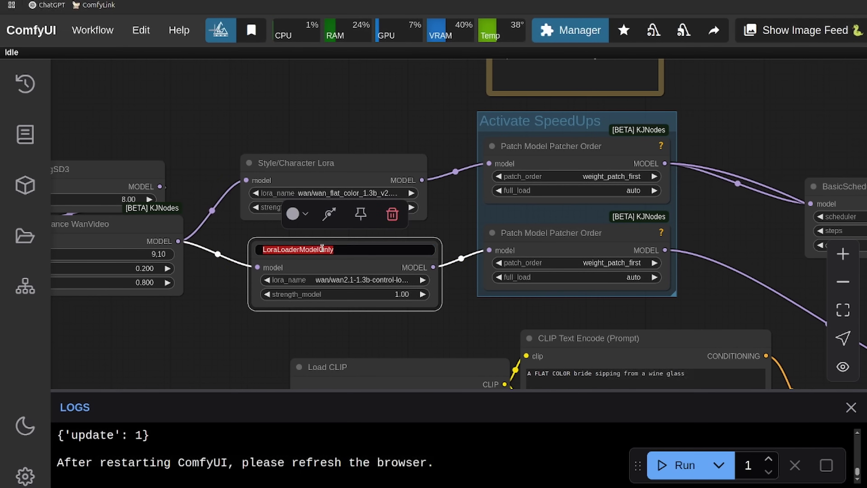
pyautogui.write('Depth Lora')
pyautogui.press('Return')
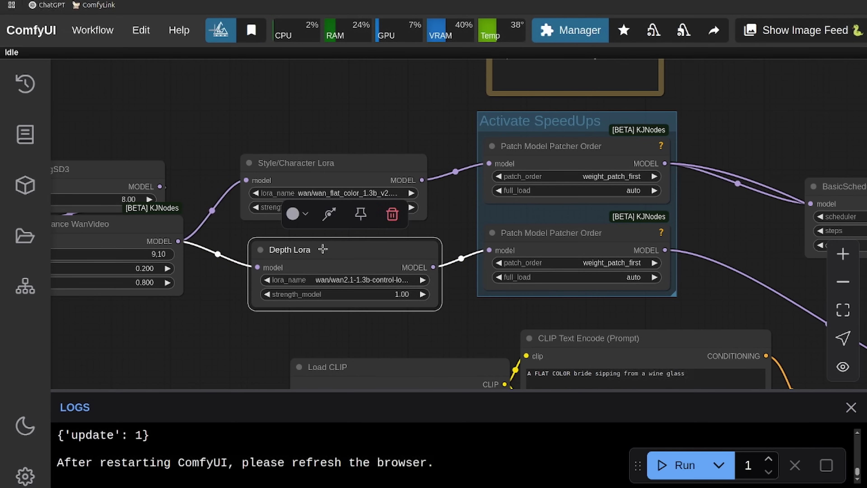
pyautogui.click(372, 280)
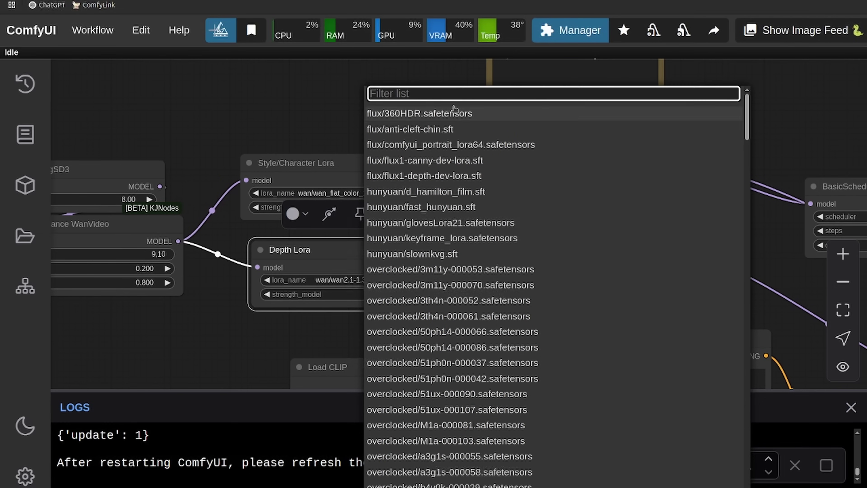
pyautogui.write('depth')
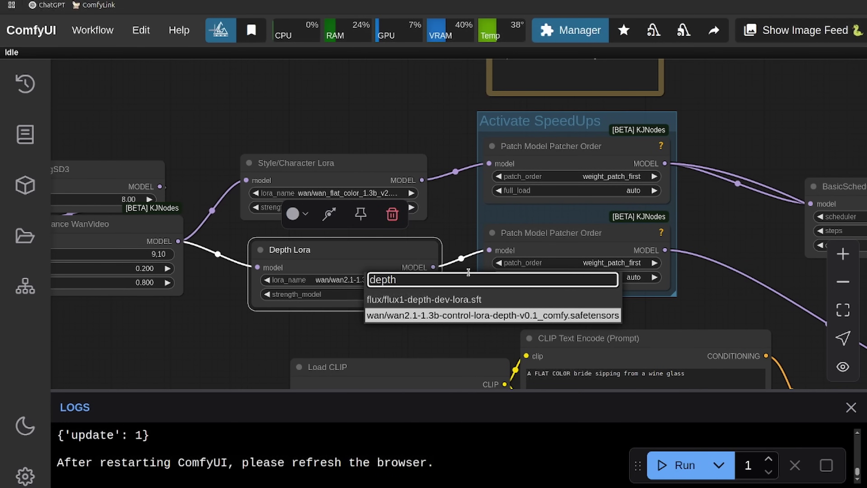
pyautogui.click(452, 316)
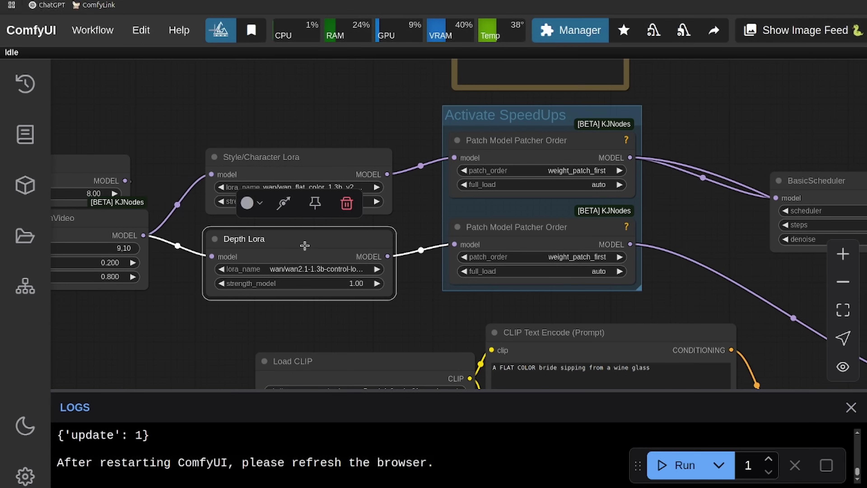
# Bypass the two Patch Model Patcher Order nodes in the "Activate SpeedUps" group and set them back to Always.
pyautogui.moveTo(423, 319); pyautogui.dragTo(303, 300)
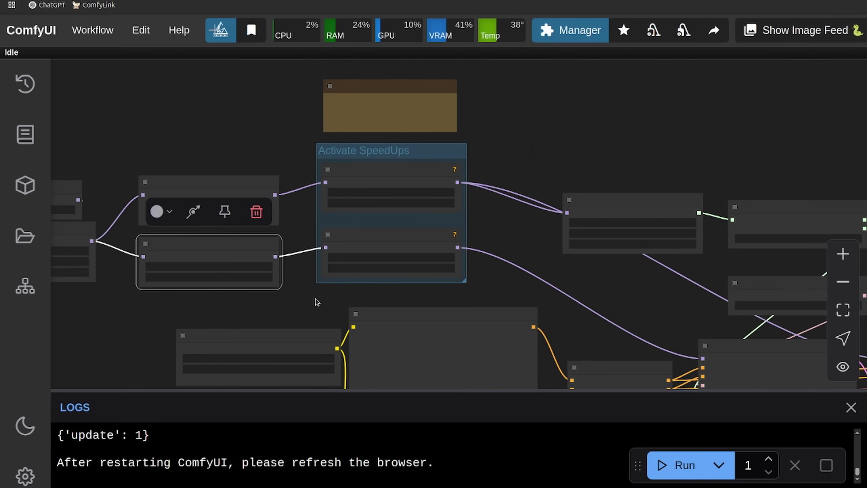
pyautogui.click(430, 214)
pyautogui.keyDown('shift'); pyautogui.click(412, 129); pyautogui.keyUp('shift')
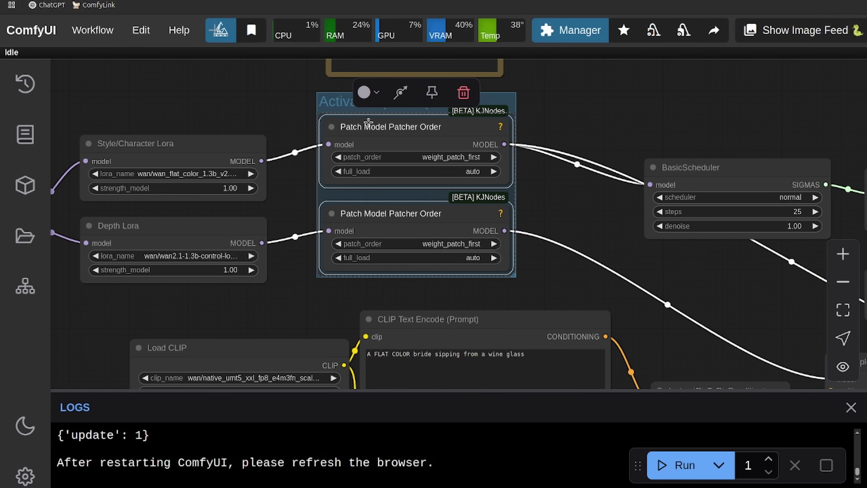
pyautogui.rightClick(330, 103)
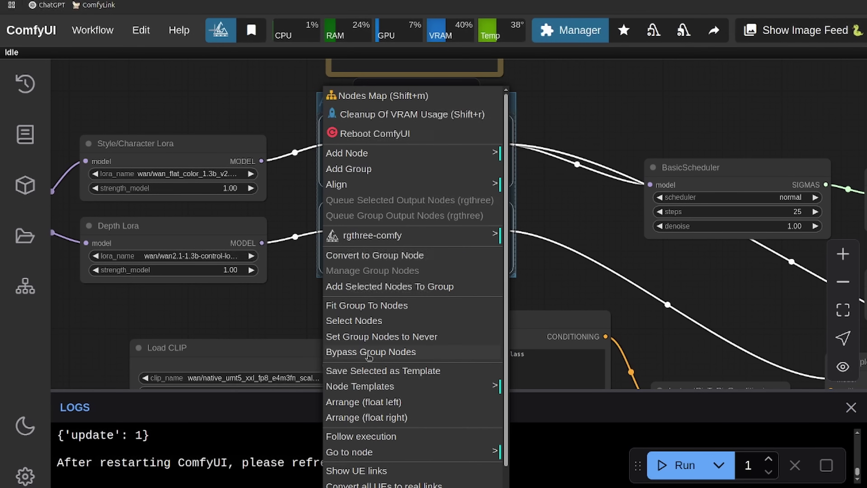
pyautogui.click(376, 352)
pyautogui.rightClick(326, 107)
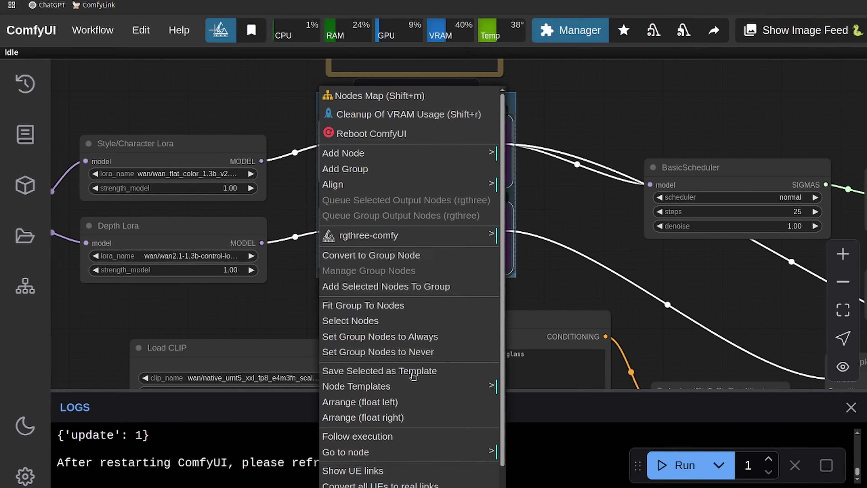
pyautogui.click(375, 336)
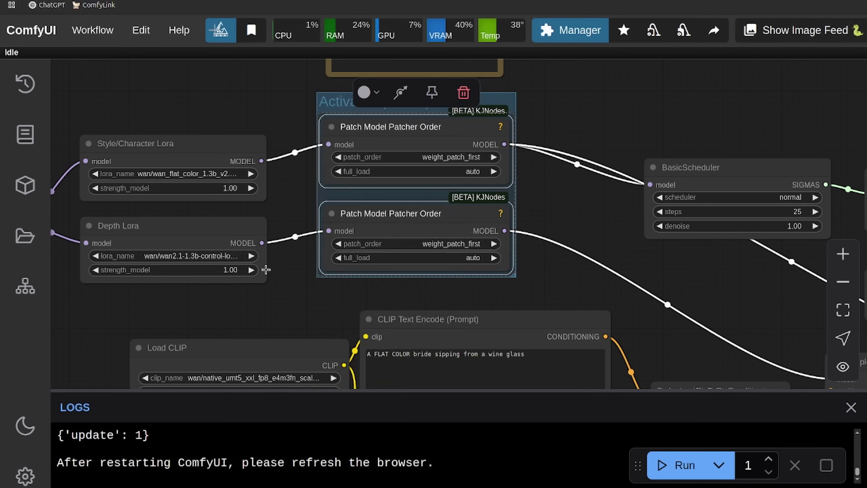
# Move the BasicScheduler node up, level with the model output of the upper Patch Model Patcher Order node.
pyautogui.scroll(2, 482, 211)
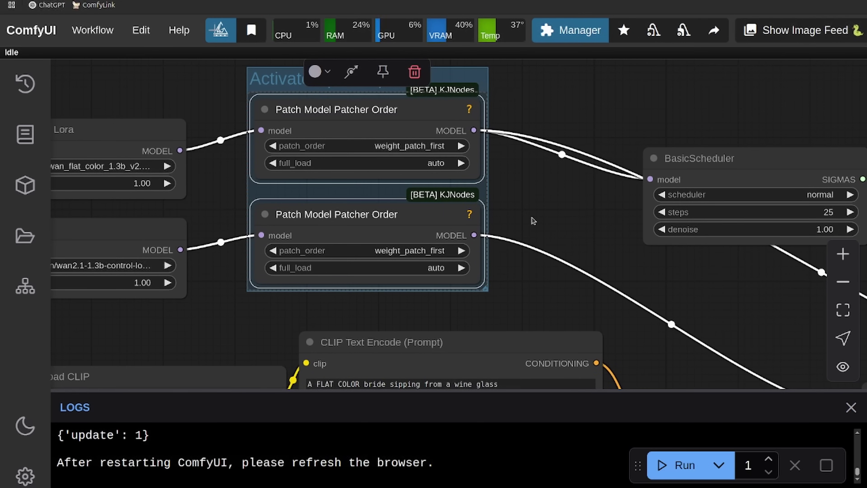
pyautogui.moveTo(539, 216); pyautogui.dragTo(520, 231)
pyautogui.scroll(-1, 545, 226)
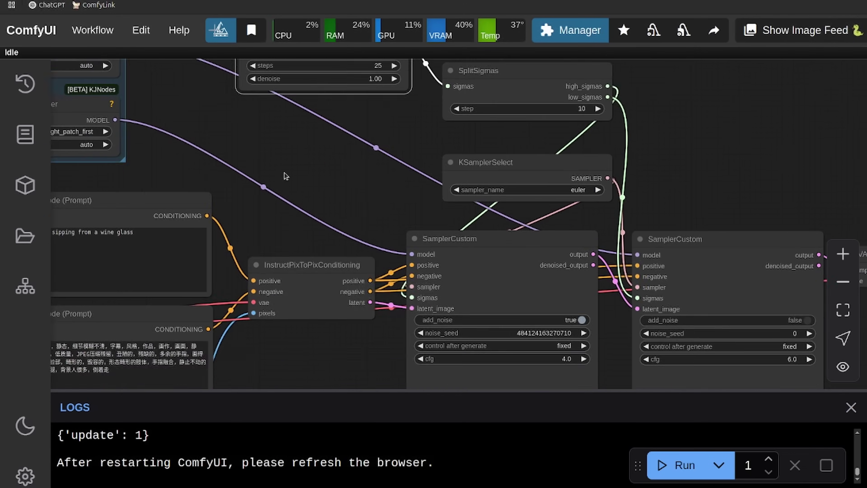
pyautogui.moveTo(284, 175); pyautogui.dragTo(270, 266)
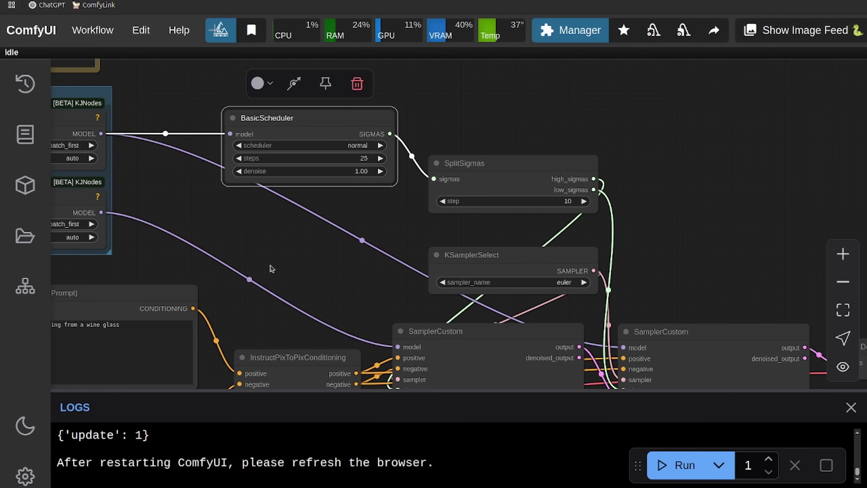
# Examine how the model outputs and split sigmas connect to the BasicScheduler and the two SamplerCustom nodes.
pyautogui.scroll(2, 271, 264)
pyautogui.scroll(-2, 285, 220)
pyautogui.moveTo(284, 232); pyautogui.dragTo(293, 103)
pyautogui.moveTo(380, 190); pyautogui.dragTo(327, 269)
pyautogui.moveTo(278, 213); pyautogui.dragTo(287, 273)
pyautogui.scroll(1, 290, 263)
pyautogui.moveTo(330, 225); pyautogui.dragTo(262, 40)
pyautogui.moveTo(281, 124); pyautogui.dragTo(391, 352)
# Set the BasicScheduler node's steps to 40.
pyautogui.scroll(3, 387, 269)
pyautogui.moveTo(396, 257); pyautogui.dragTo(417, 283)
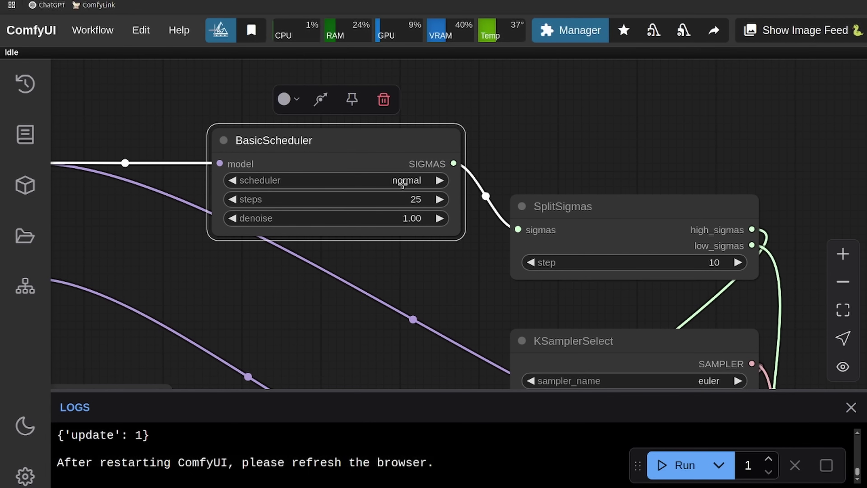
pyautogui.click(400, 201)
pyautogui.write('40')
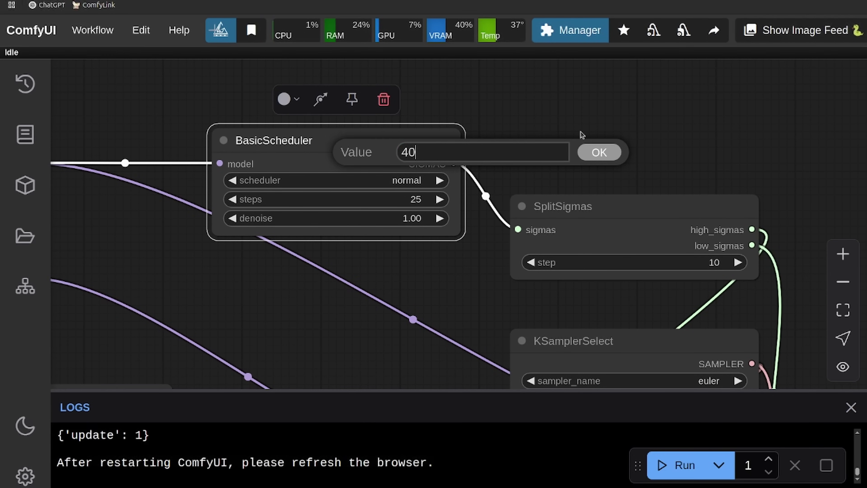
pyautogui.press('Return')
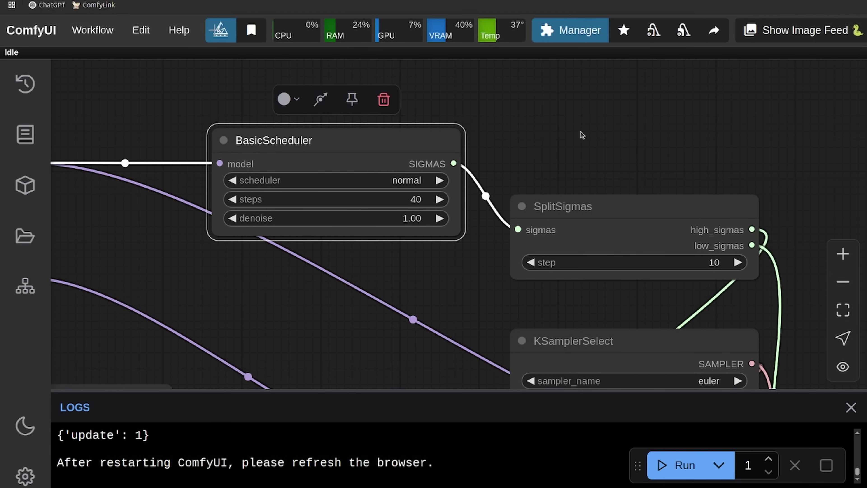
# Set the BasicScheduler node's steps to 10.
pyautogui.click(396, 206)
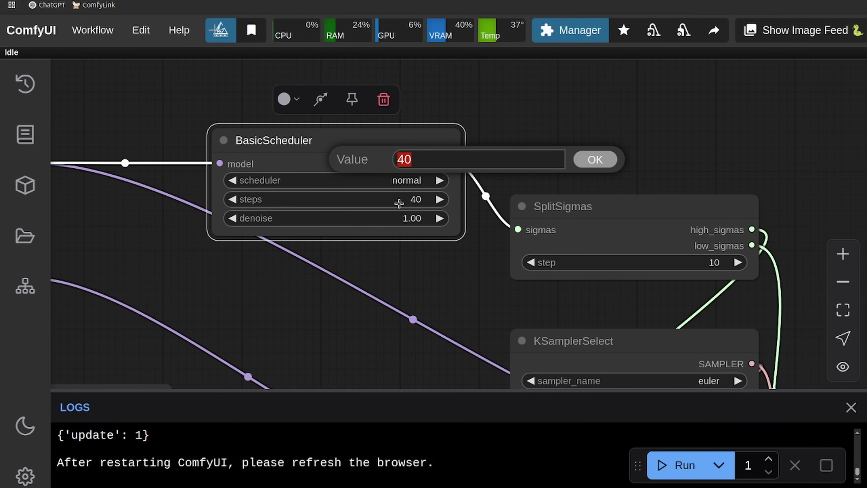
pyautogui.write('10')
pyautogui.press('Return')
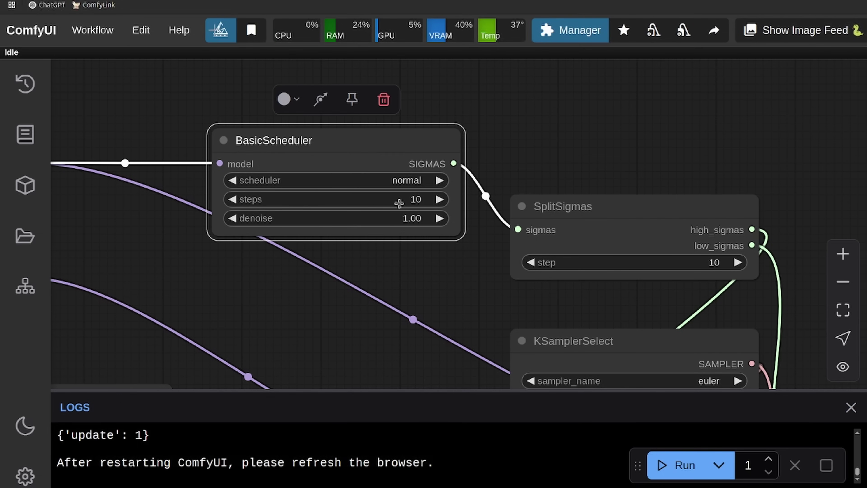
# Set the BasicScheduler node's steps to 25.
pyautogui.click(399, 204)
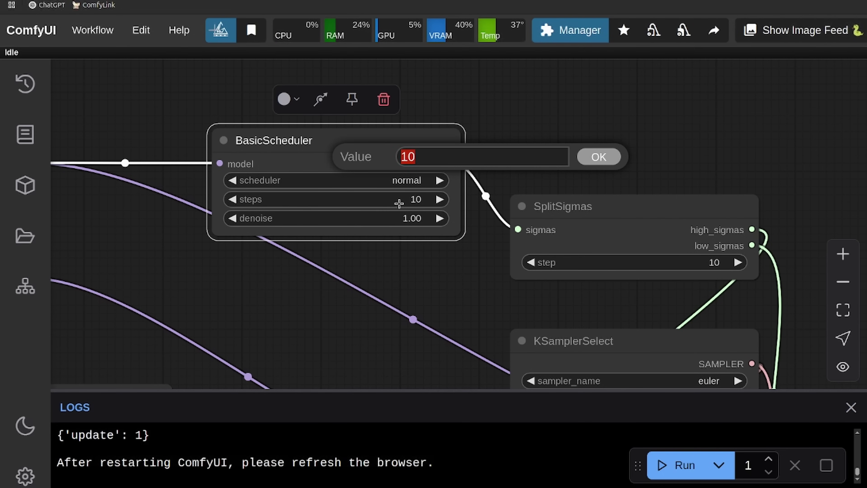
pyautogui.write('25')
pyautogui.press('Return')
# Examine how the SplitSigmas node's high_sigmas and low_sigmas outputs feed the first and second SamplerCustom nodes.
pyautogui.moveTo(440, 269); pyautogui.dragTo(223, 119)
pyautogui.scroll(-2, 282, 153)
pyautogui.moveTo(305, 142); pyautogui.dragTo(299, 149)
pyautogui.scroll(-1, 374, 124)
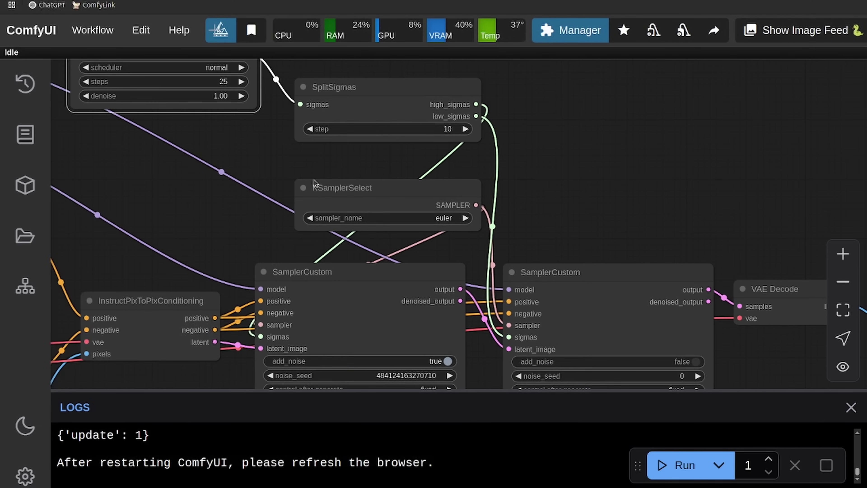
pyautogui.moveTo(260, 239); pyautogui.dragTo(268, 205)
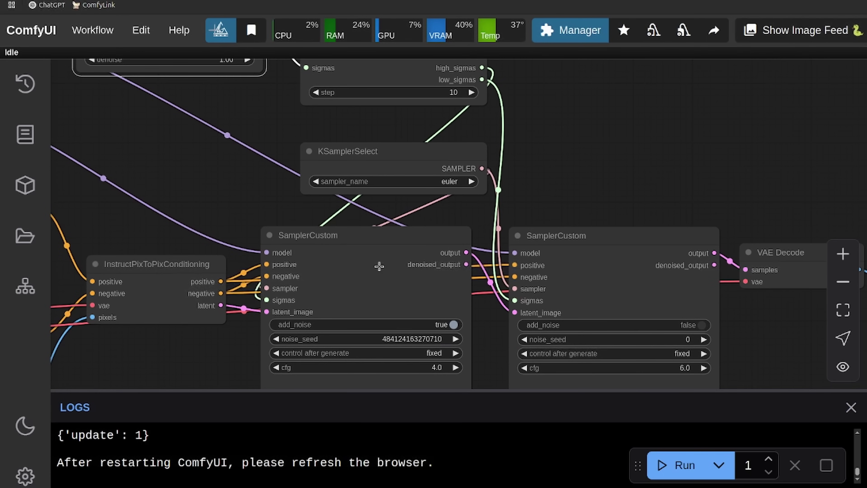
pyautogui.click(341, 242)
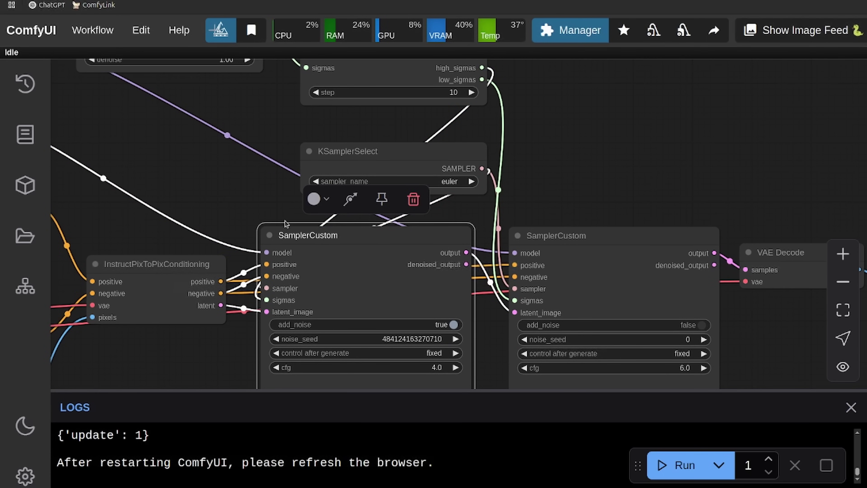
pyautogui.moveTo(560, 176); pyautogui.dragTo(558, 163)
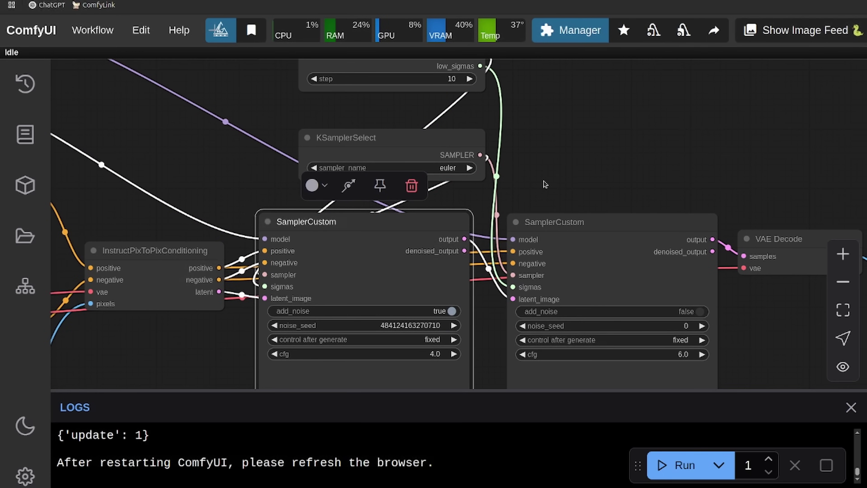
pyautogui.hscroll(2, 545, 184)
pyautogui.click(542, 214)
pyautogui.moveTo(530, 126); pyautogui.dragTo(526, 149)
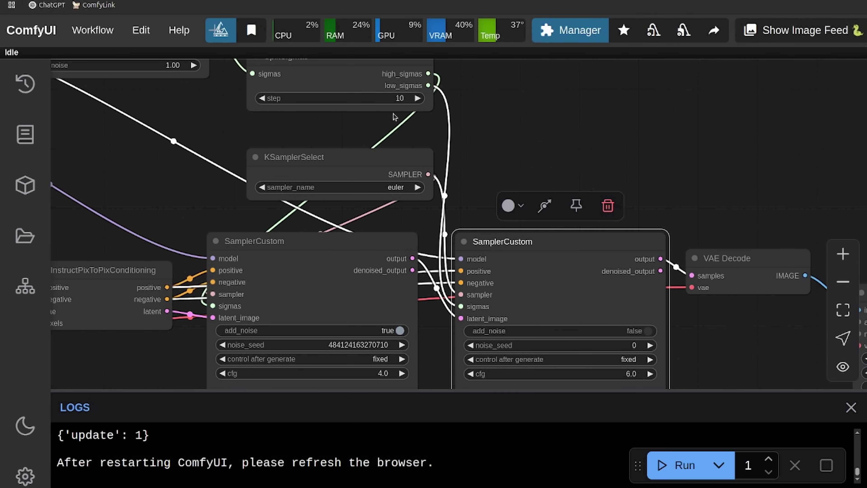
pyautogui.scroll(-2, 211, 233)
pyautogui.click(313, 236)
pyautogui.moveTo(570, 116); pyautogui.dragTo(516, 150)
pyautogui.moveTo(465, 134); pyautogui.dragTo(519, 228)
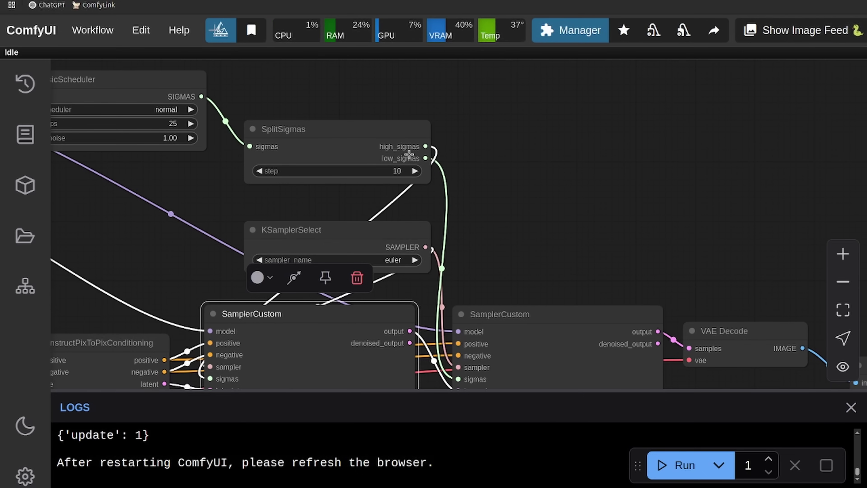
pyautogui.scroll(-4, 313, 267)
pyautogui.moveTo(208, 227); pyautogui.dragTo(101, 176)
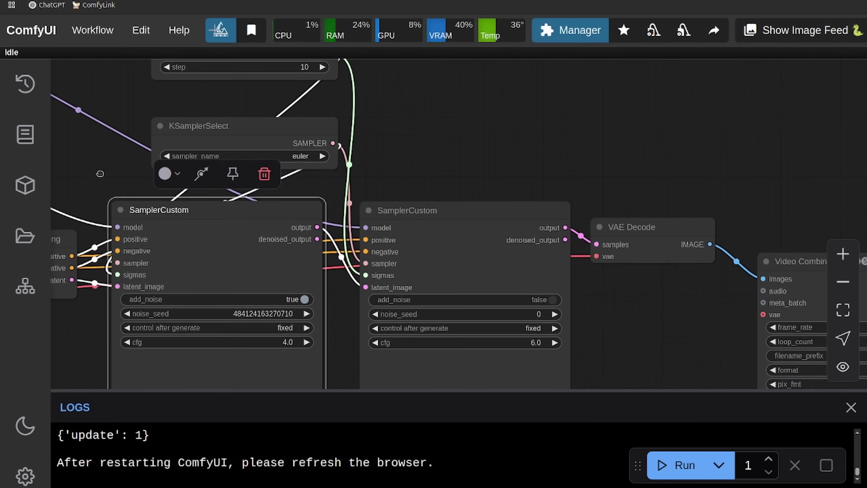
pyautogui.moveTo(473, 136); pyautogui.dragTo(439, 234)
pyautogui.hscroll(-5, 439, 233)
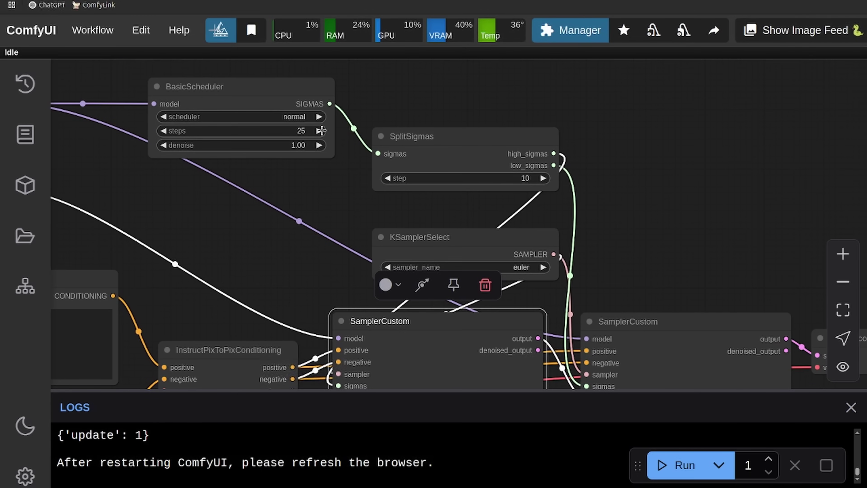
# Compare the add_noise, noise_seed and cfg settings of the two SamplerCustom nodes.
pyautogui.scroll(-5, 645, 203)
pyautogui.hscroll(5, 644, 202)
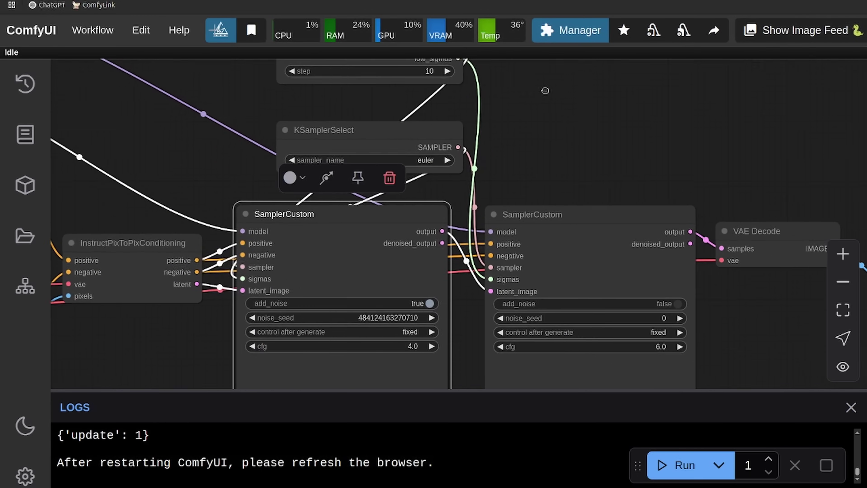
pyautogui.scroll(4, 450, 191)
pyautogui.scroll(-4, 495, 235)
pyautogui.hscroll(2, 496, 234)
pyautogui.scroll(-3, 452, 164)
pyautogui.hscroll(3, 452, 165)
pyautogui.scroll(-1, 357, 115)
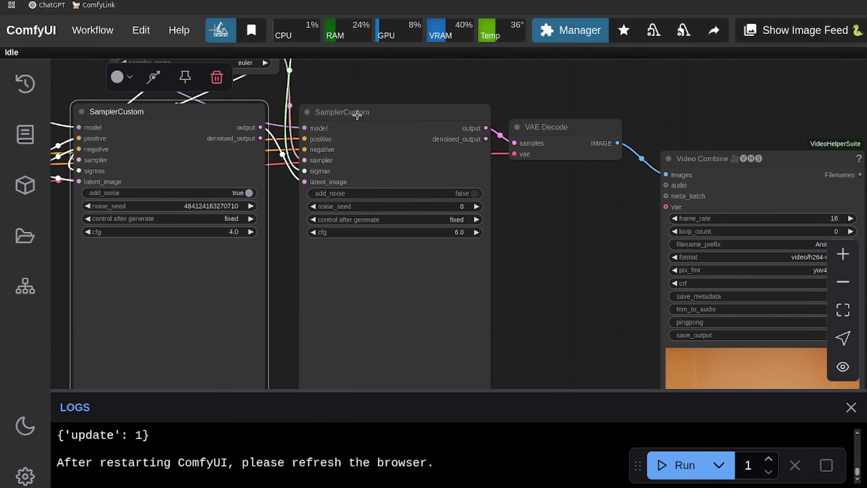
pyautogui.moveTo(352, 89); pyautogui.dragTo(374, 218)
pyautogui.moveTo(574, 382); pyautogui.dragTo(692, 293)
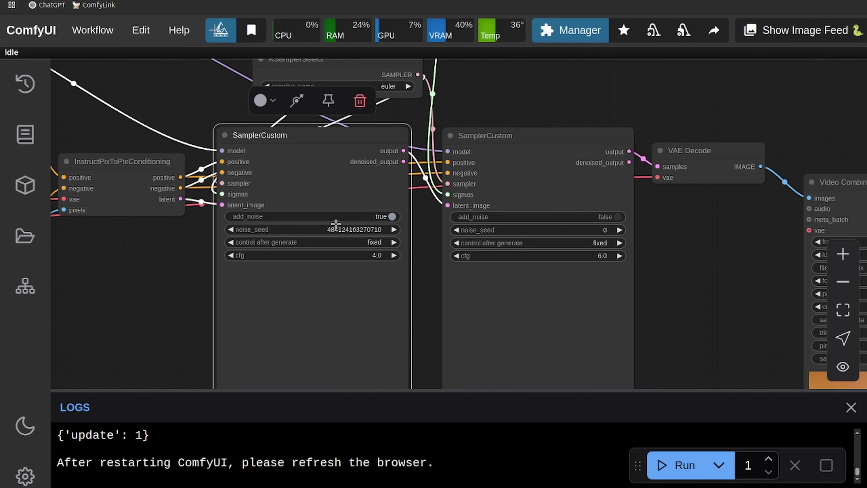
pyautogui.moveTo(728, 261); pyautogui.dragTo(581, 237)
pyautogui.moveTo(417, 123); pyautogui.dragTo(415, 120)
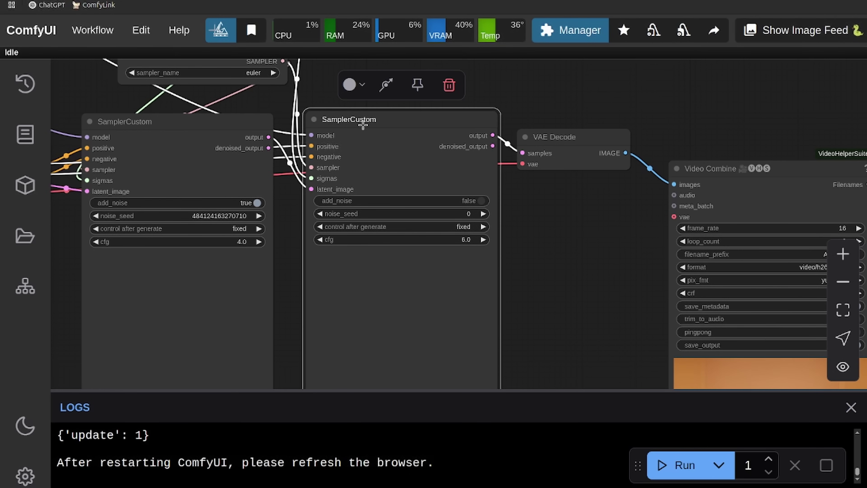
# Trace the model path from the Style/Character and Depth LoRA loaders through the speed-up nodes to the samplers.
pyautogui.moveTo(588, 119); pyautogui.dragTo(679, 260)
pyautogui.scroll(-3, 644, 215)
pyautogui.moveTo(213, 197); pyautogui.dragTo(467, 316)
pyautogui.scroll(4, 389, 275)
pyautogui.moveTo(254, 258); pyautogui.dragTo(505, 281)
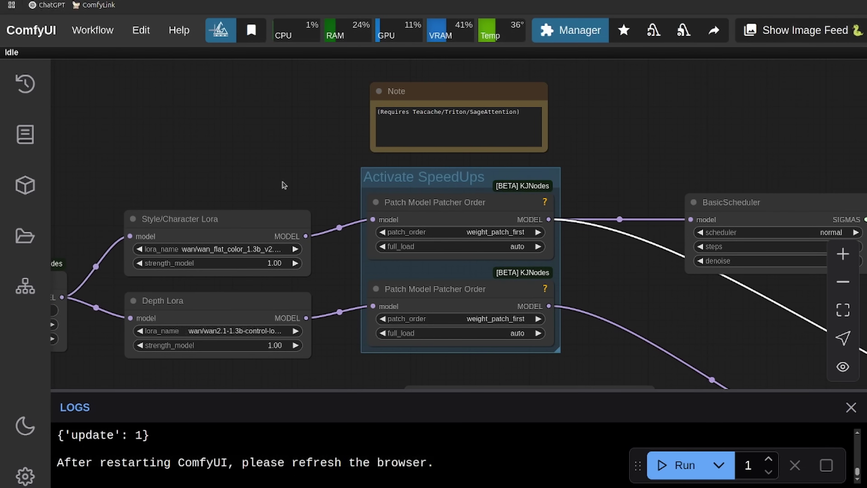
pyautogui.moveTo(280, 179); pyautogui.dragTo(302, 150)
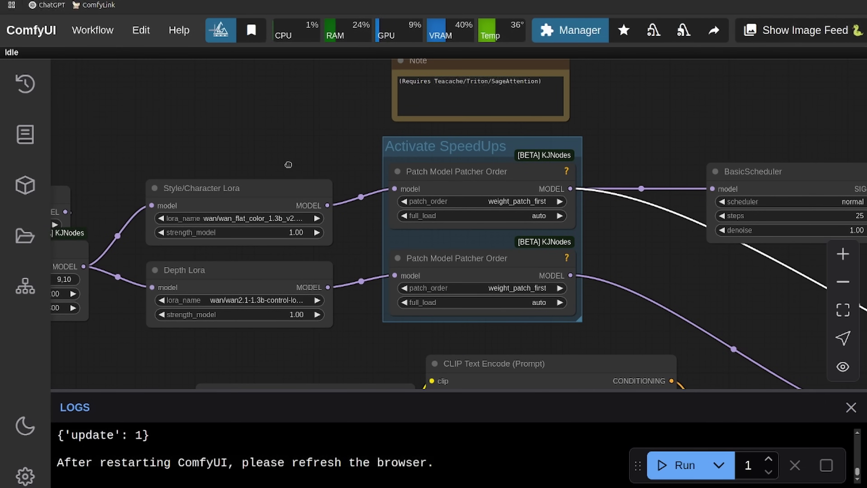
pyautogui.hscroll(12, 276, 155)
pyautogui.scroll(-3, 277, 155)
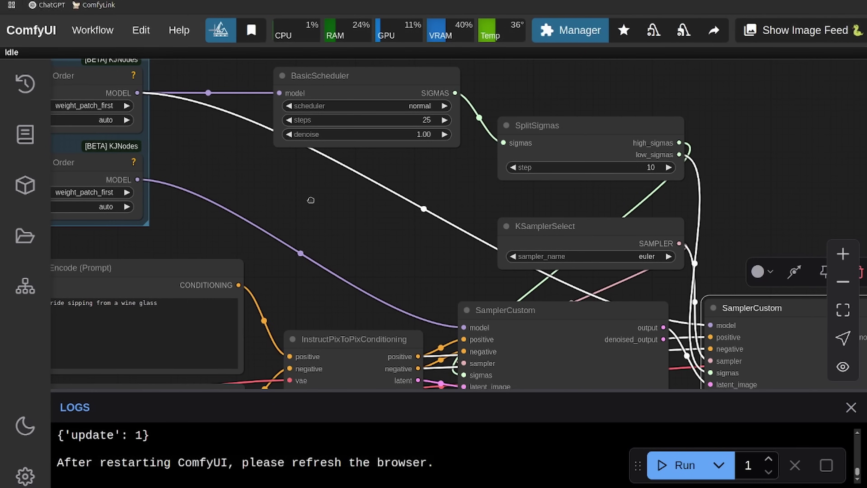
pyautogui.hscroll(1, 311, 200)
pyautogui.scroll(-1, 310, 200)
# Examine the VAE Decode connection and the output settings of the Video Combine node.
pyautogui.hscroll(14, 359, 206)
pyautogui.scroll(-6, 359, 207)
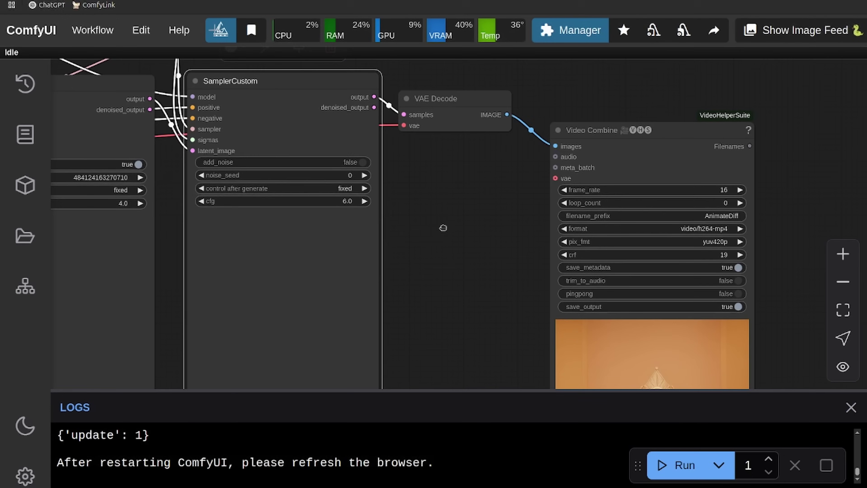
pyautogui.moveTo(443, 227); pyautogui.dragTo(336, 220)
pyautogui.scroll(-1, 404, 220)
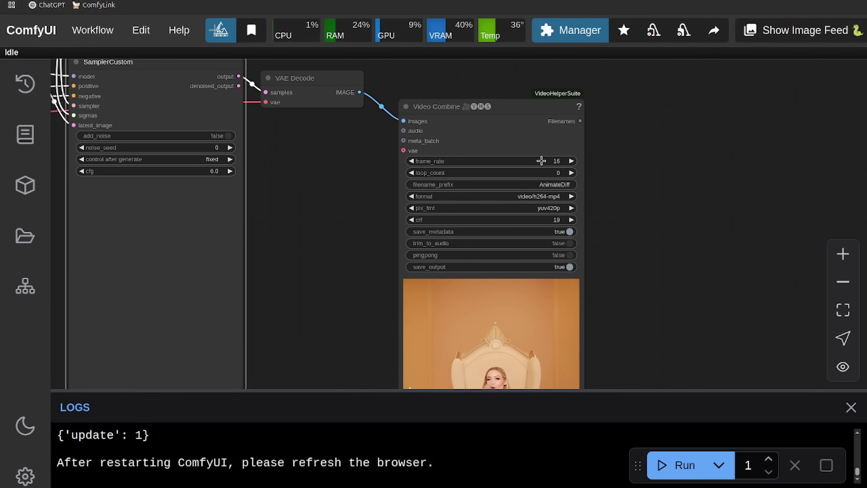
pyautogui.scroll(-1, 486, 154)
pyautogui.scroll(3, 487, 163)
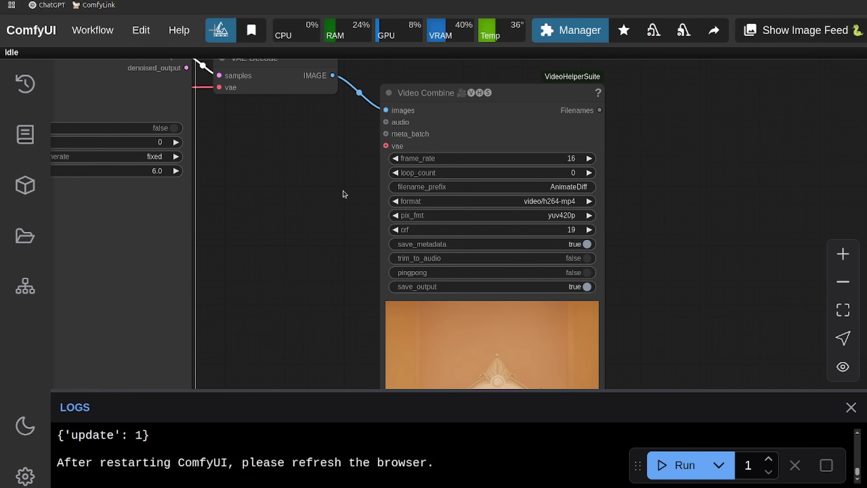
# Search the node library for "load video" beside the Load Video (Path) node, then close the search without adding a node.
pyautogui.moveTo(300, 202); pyautogui.dragTo(540, 201)
pyautogui.scroll(-6, 539, 201)
pyautogui.scroll(-2, 540, 201)
pyautogui.hscroll(-3, 408, 285)
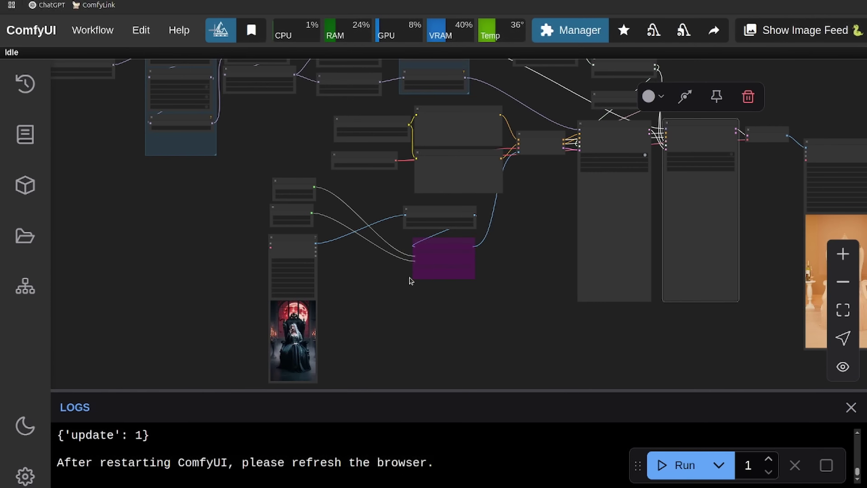
pyautogui.scroll(5, 489, 195)
pyautogui.write('load video')
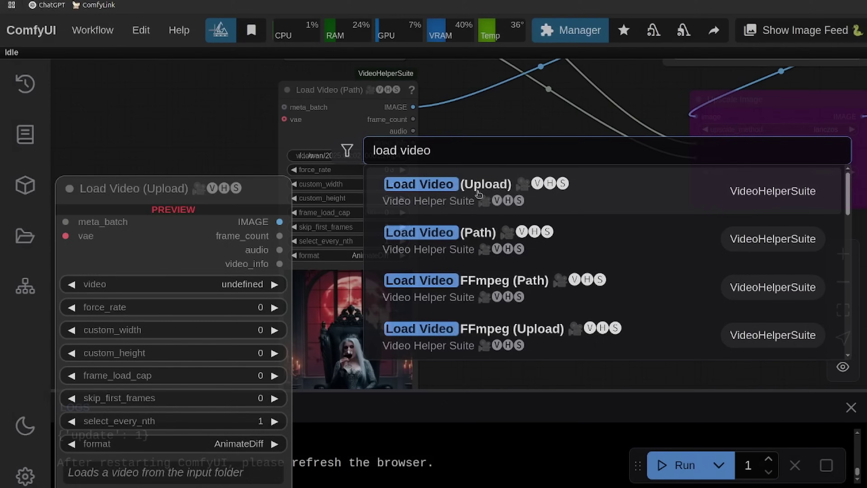
pyautogui.click(294, 158)
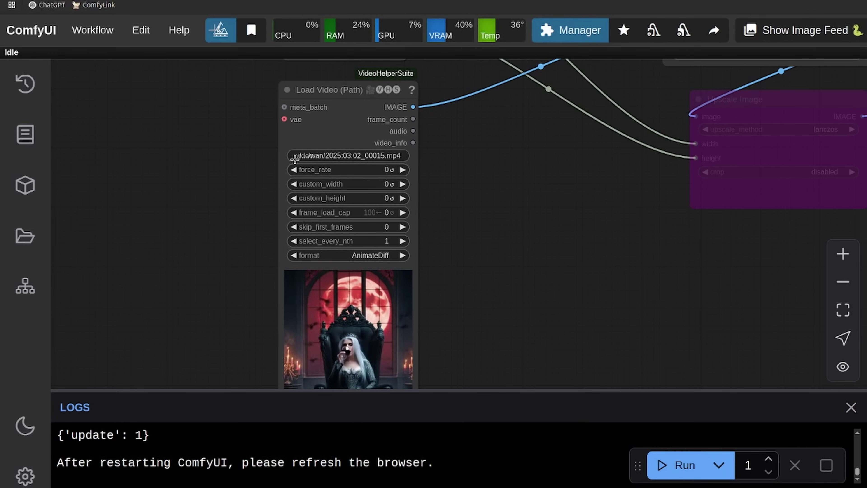
# Move the Depth Anything V2 - Relative node closer to the Load Video (Path) node.
pyautogui.moveTo(518, 180); pyautogui.dragTo(261, 258)
pyautogui.scroll(-4, 380, 239)
pyautogui.scroll(-1, 287, 256)
pyautogui.scroll(3, 286, 253)
pyautogui.moveTo(468, 223); pyautogui.dragTo(492, 226)
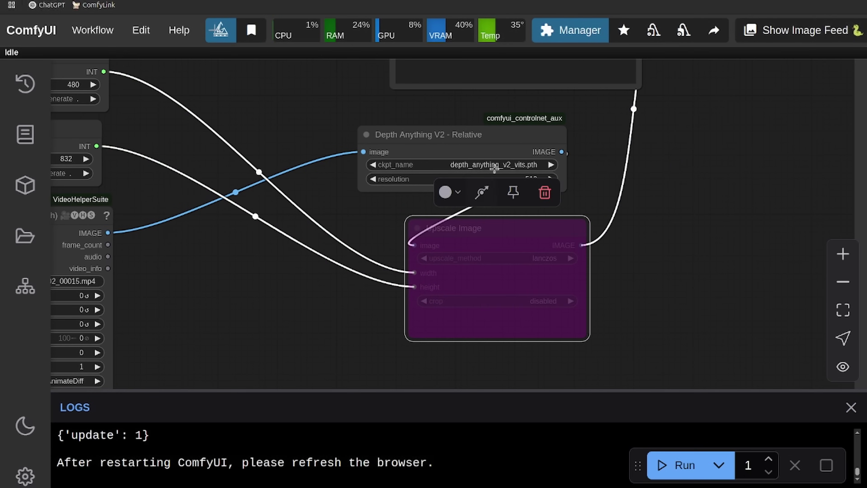
pyautogui.moveTo(483, 135); pyautogui.dragTo(382, 138)
# Line up the height node beneath the width node, above the Load Video (Path) node.
pyautogui.scroll(-1, 257, 103)
pyautogui.moveTo(257, 103); pyautogui.dragTo(326, 131)
pyautogui.moveTo(246, 171); pyautogui.dragTo(237, 141)
pyautogui.moveTo(336, 269); pyautogui.dragTo(434, 212)
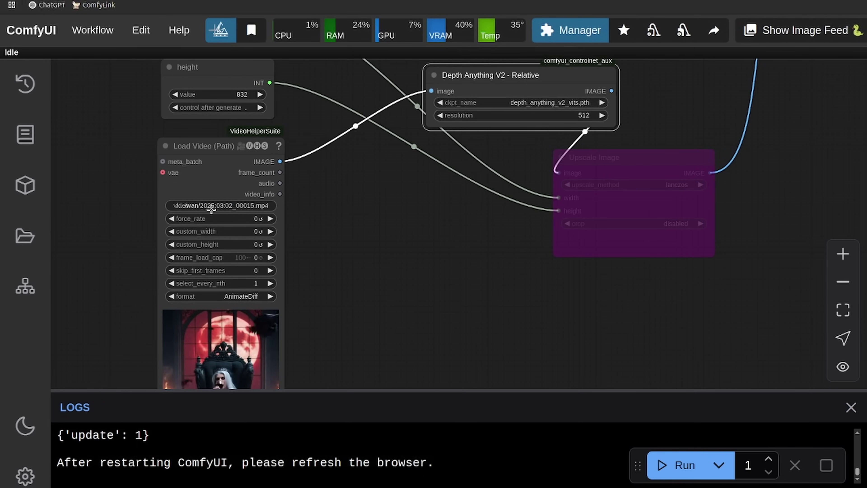
pyautogui.moveTo(362, 209); pyautogui.dragTo(363, 286)
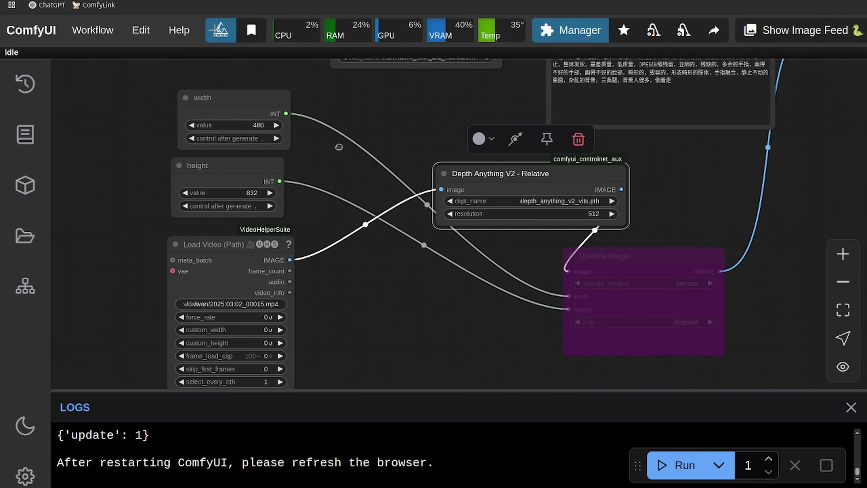
pyautogui.scroll(2, 280, 147)
pyautogui.click(254, 169)
pyautogui.moveTo(254, 169); pyautogui.dragTo(257, 168)
pyautogui.click(340, 164)
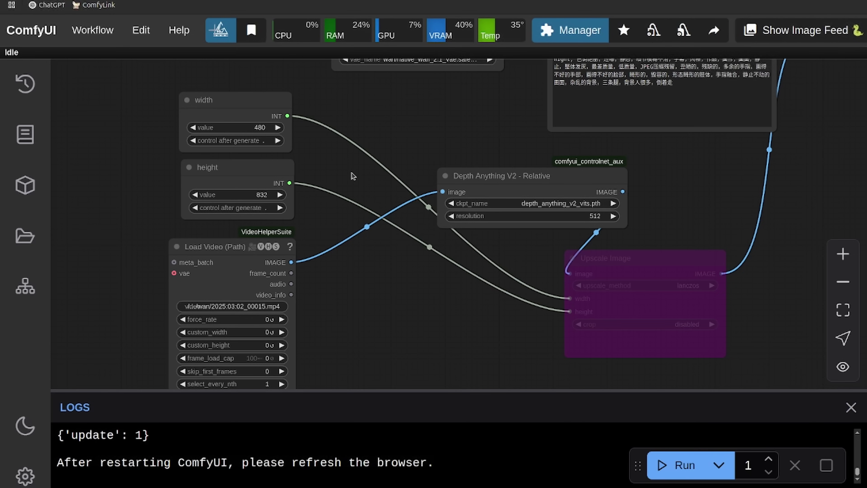
# Arrange the Depth Anything V2 - Relative node between the Load Video (Path) and Upscale Image nodes.
pyautogui.scroll(-3, 352, 176)
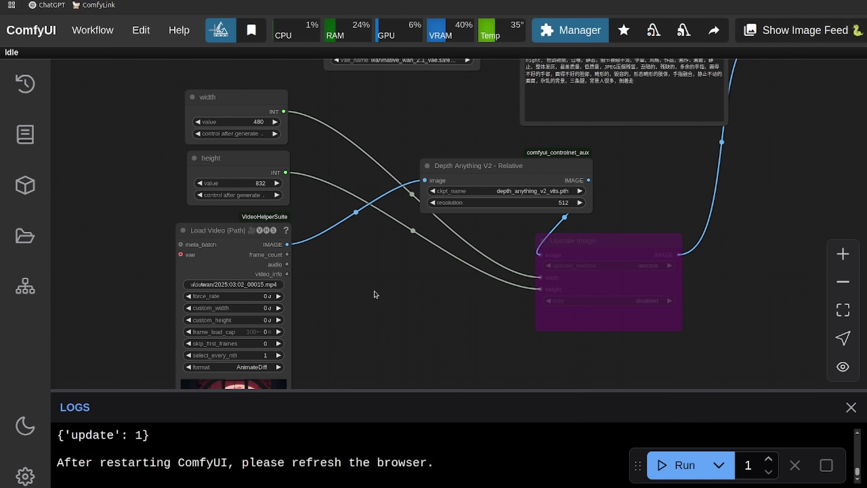
pyautogui.moveTo(540, 165); pyautogui.dragTo(464, 180)
pyautogui.moveTo(580, 240); pyautogui.dragTo(602, 218)
pyautogui.moveTo(632, 167); pyautogui.dragTo(523, 164)
pyautogui.moveTo(488, 214); pyautogui.dragTo(490, 202)
# Take the Upscale Image node out of bypass and bypass it again.
pyautogui.rightClick(489, 203)
pyautogui.click(518, 398)
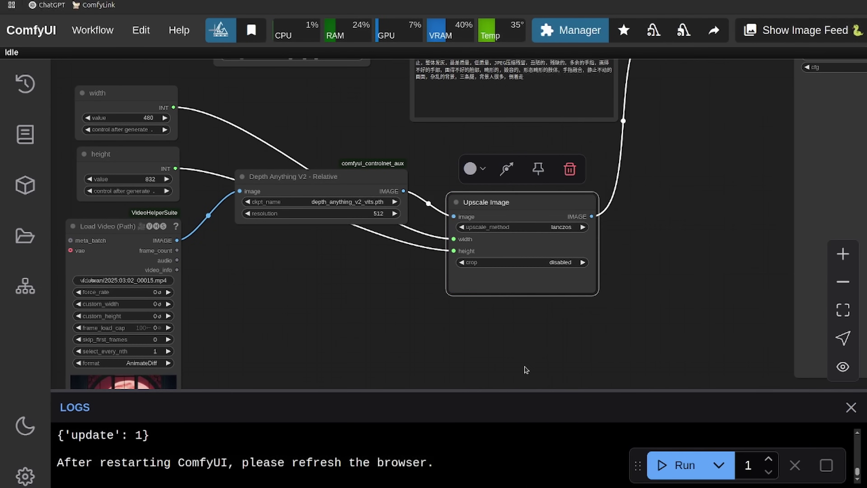
pyautogui.rightClick(516, 205)
pyautogui.click(522, 398)
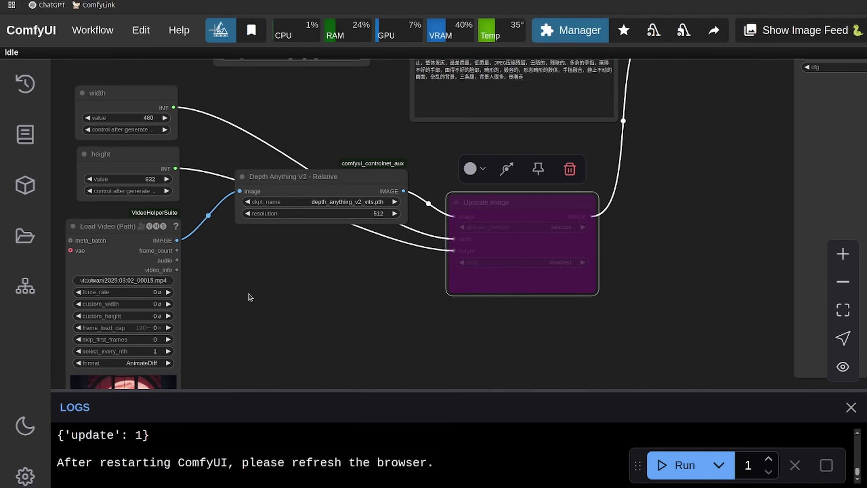
# Examine how the depth image feeds InstructPixToPixConditioning and how its outputs connect to the SamplerCustom nodes.
pyautogui.moveTo(277, 319); pyautogui.dragTo(339, 292)
pyautogui.moveTo(662, 200); pyautogui.dragTo(553, 287)
pyautogui.moveTo(547, 234); pyautogui.dragTo(494, 213)
pyautogui.moveTo(495, 260); pyautogui.dragTo(445, 345)
pyautogui.scroll(2, 458, 258)
pyautogui.hscroll(2, 459, 258)
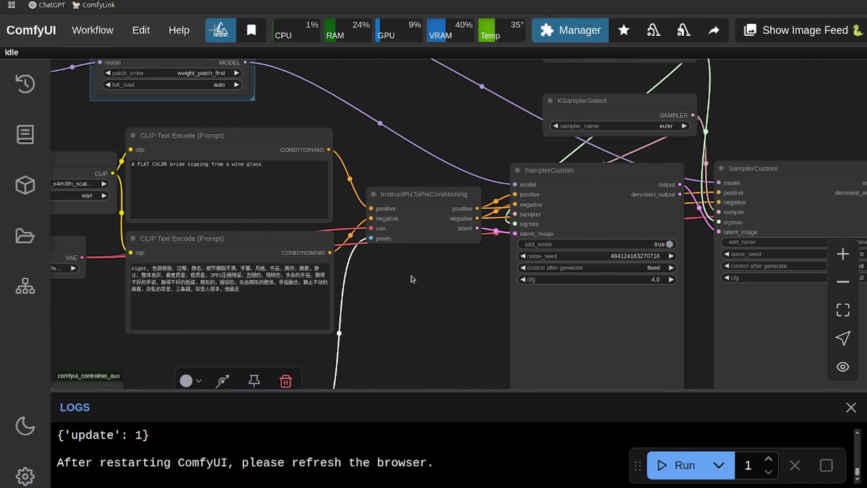
pyautogui.scroll(-3, 390, 157)
pyautogui.hscroll(6, 390, 157)
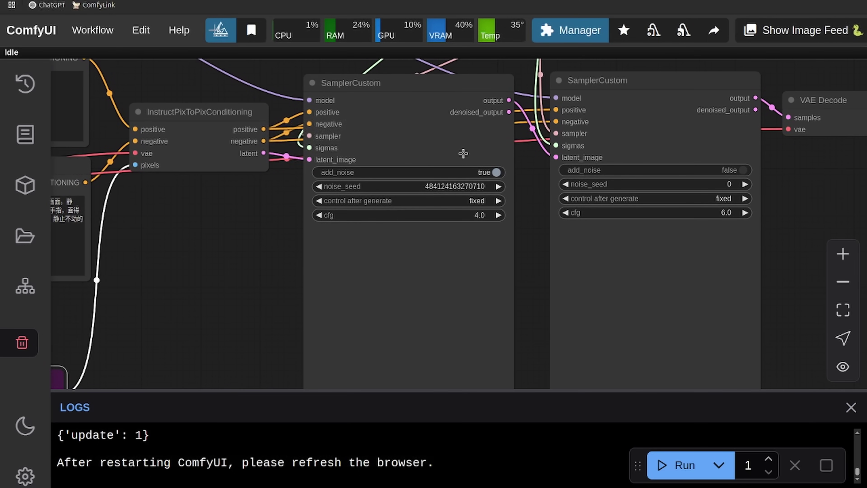
pyautogui.scroll(-4, 390, 130)
pyautogui.moveTo(296, 223); pyautogui.dragTo(438, 431)
# Bypass the Style/Character Lora node and the upper Patch Model Patcher Order node connected to it.
pyautogui.scroll(5, 80, 297)
pyautogui.scroll(4, 503, 300)
pyautogui.hscroll(-8, 503, 301)
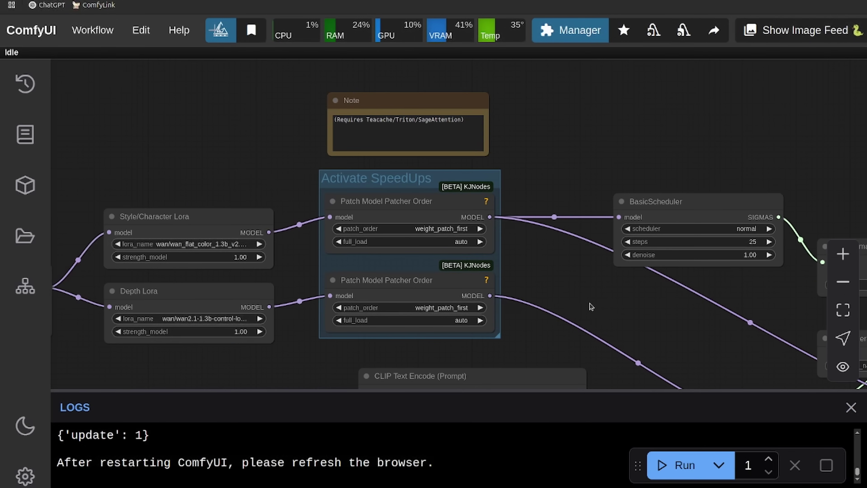
pyautogui.scroll(-2, 584, 307)
pyautogui.hscroll(-6, 584, 307)
pyautogui.rightClick(307, 174)
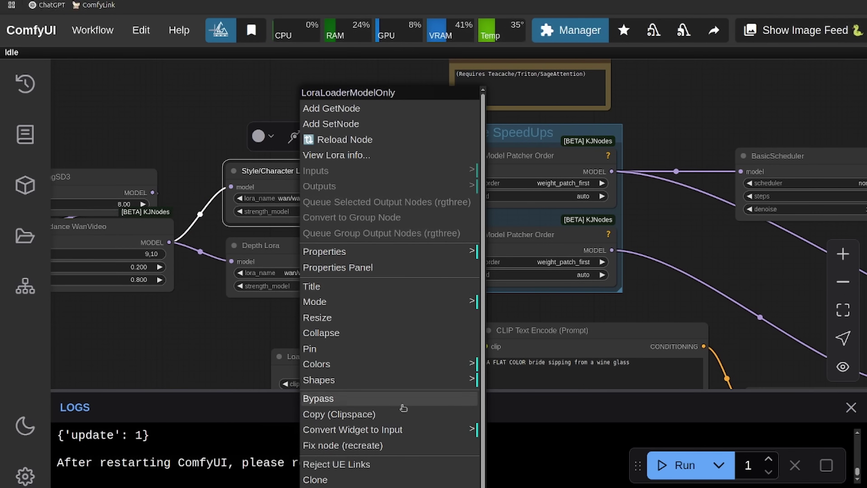
pyautogui.click(390, 409)
pyautogui.rightClick(502, 167)
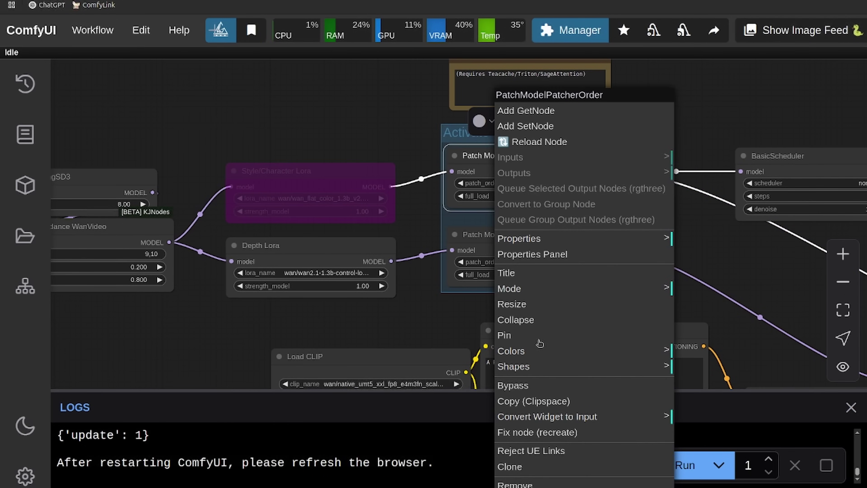
pyautogui.click(537, 381)
# Review the model chain from the speed-up group through Skip Layer Guidance and the Depth Lora to the lower patcher node.
pyautogui.moveTo(708, 255); pyautogui.dragTo(469, 218)
pyautogui.scroll(-1, 565, 238)
pyautogui.scroll(-2, 473, 242)
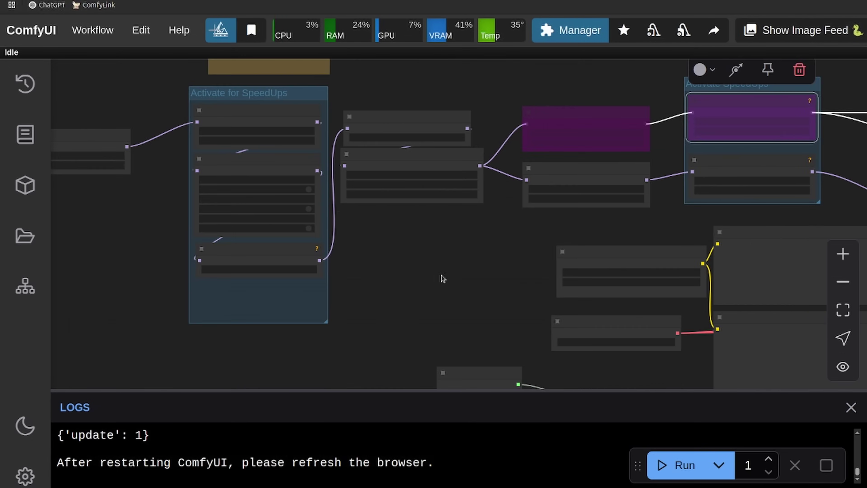
pyautogui.scroll(3, 542, 267)
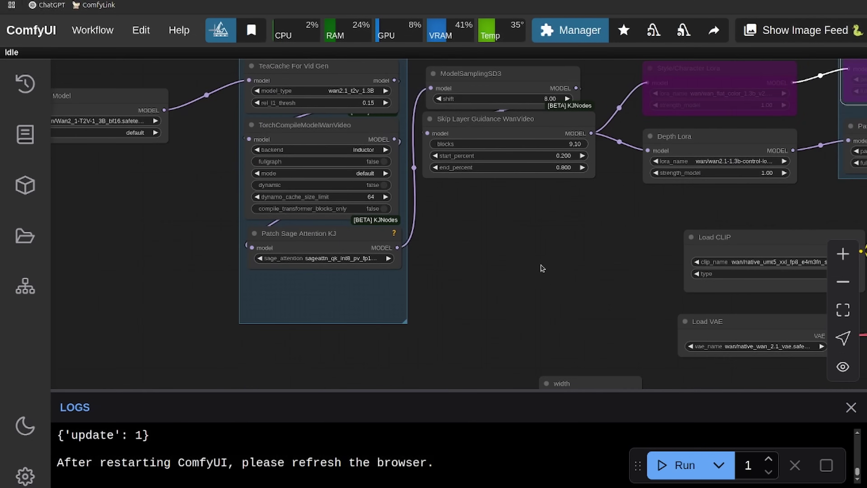
pyautogui.moveTo(543, 268); pyautogui.dragTo(512, 261)
pyautogui.scroll(-1, 511, 227)
pyautogui.scroll(1, 512, 227)
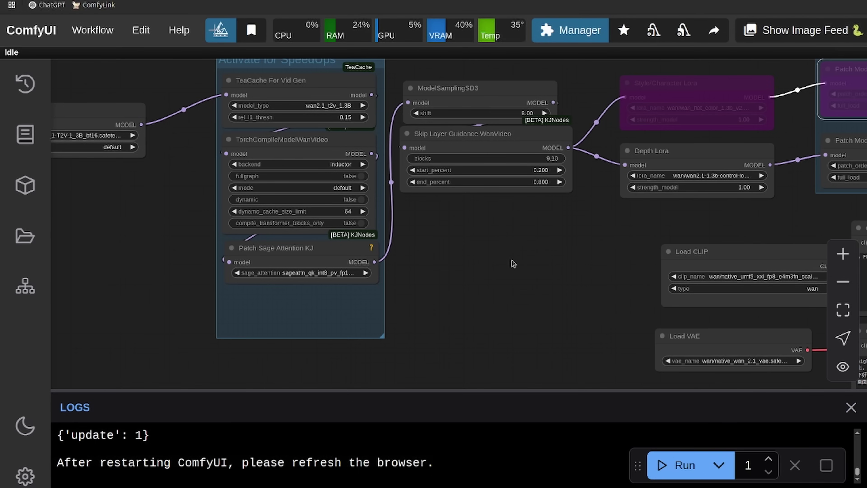
pyautogui.moveTo(513, 263); pyautogui.dragTo(317, 281)
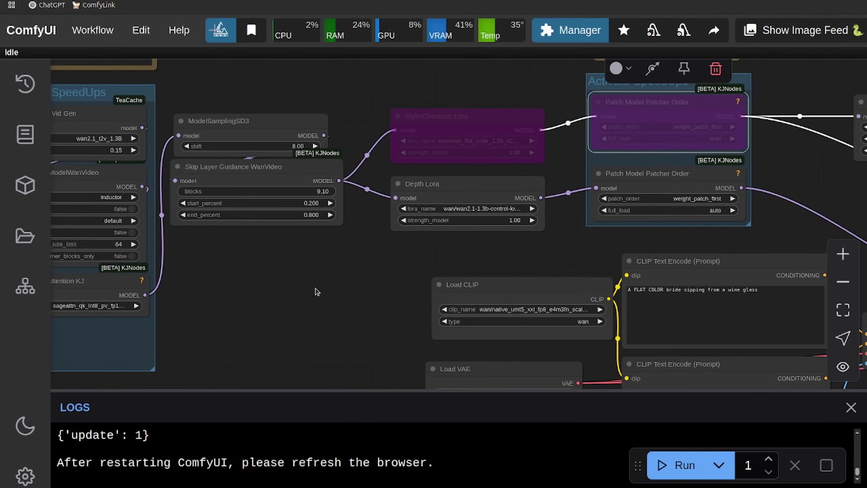
pyautogui.scroll(-3, 315, 288)
pyautogui.scroll(4, 400, 248)
pyautogui.moveTo(287, 315); pyautogui.dragTo(225, 120)
pyautogui.scroll(-1, 509, 154)
# Follow the generation from the depth input through the two SamplerCustom previews to the output video.
pyautogui.scroll(-4, 225, 130)
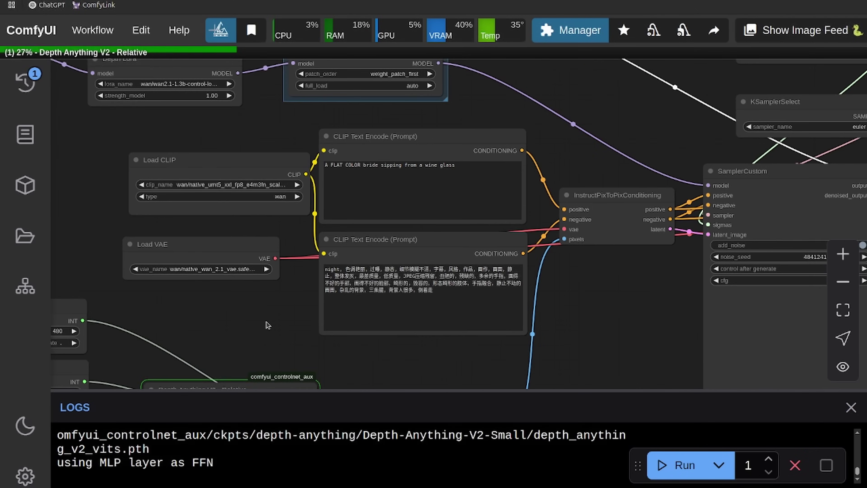
pyautogui.scroll(-4, 266, 322)
pyautogui.moveTo(240, 331); pyautogui.dragTo(303, 295)
pyautogui.scroll(-2, 364, 261)
pyautogui.moveTo(462, 323); pyautogui.dragTo(222, 271)
pyautogui.scroll(3, 285, 273)
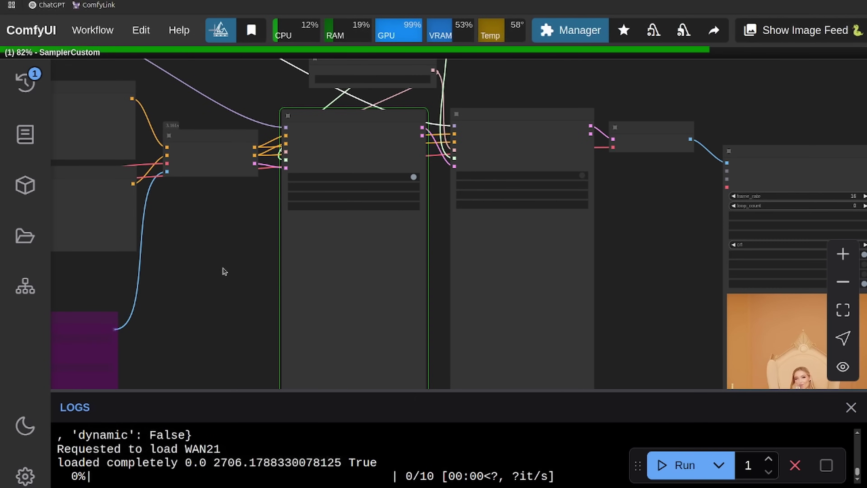
pyautogui.scroll(1, 224, 272)
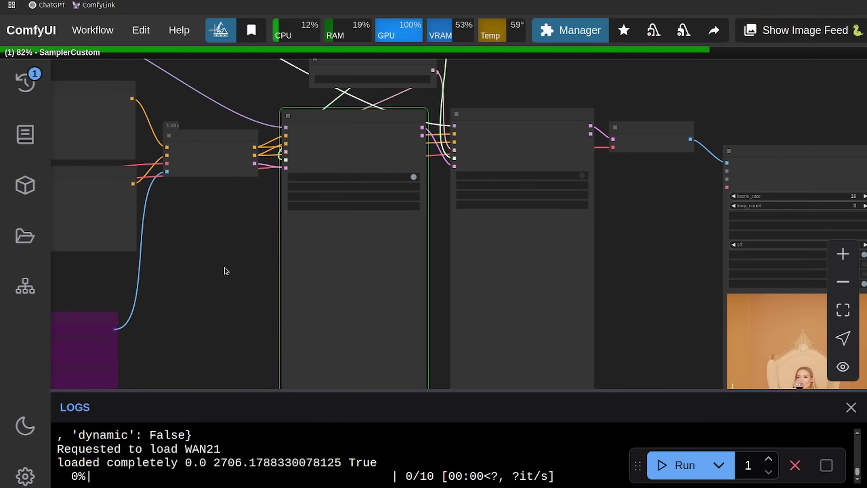
pyautogui.scroll(-2, 224, 271)
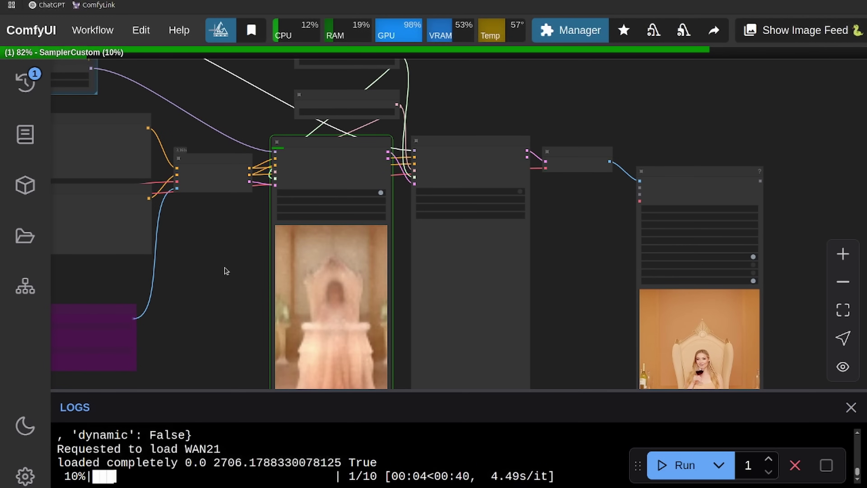
pyautogui.moveTo(588, 323); pyautogui.dragTo(481, 283)
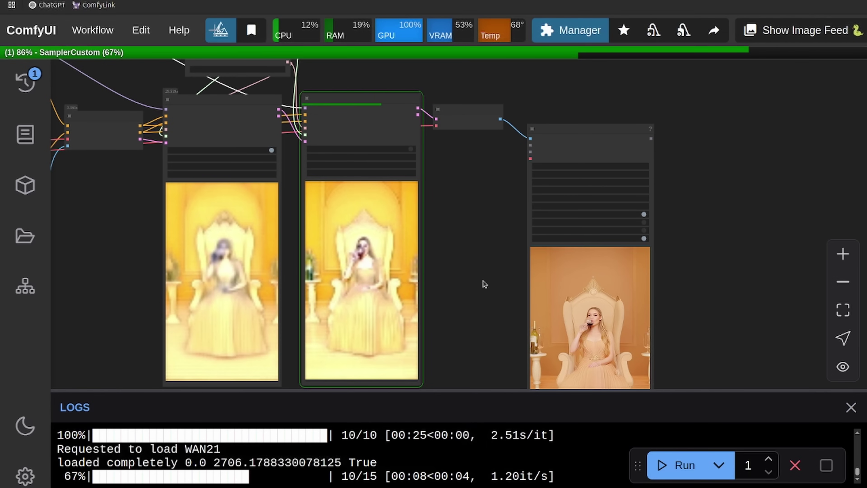
pyautogui.scroll(-5, 374, 230)
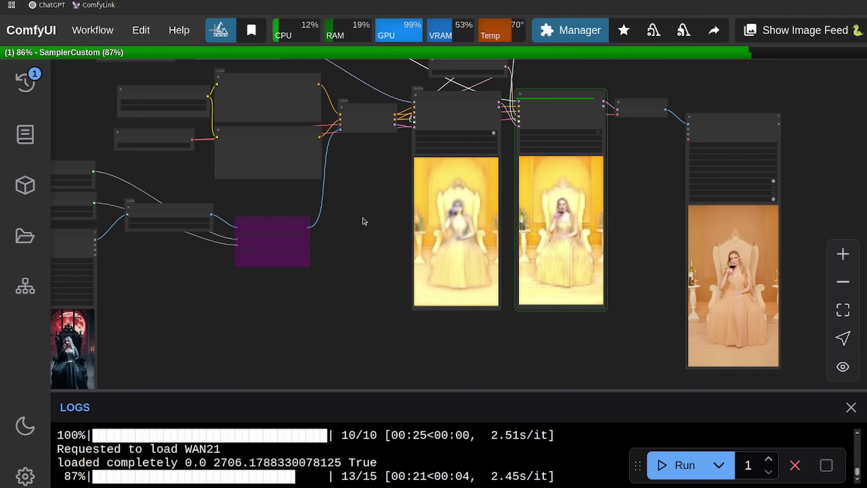
pyautogui.moveTo(377, 244); pyautogui.dragTo(390, 262)
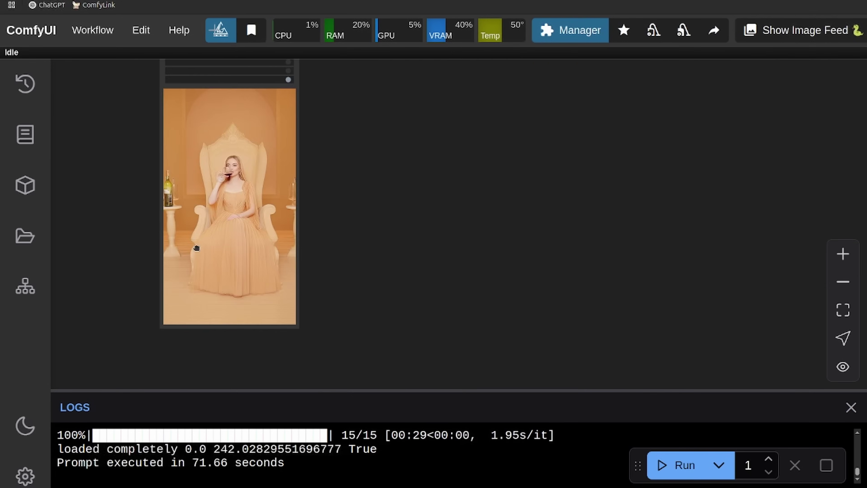
# Place the Load Video (Path) node directly beside the output video node for a side-by-side comparison.
pyautogui.scroll(-9, 529, 280)
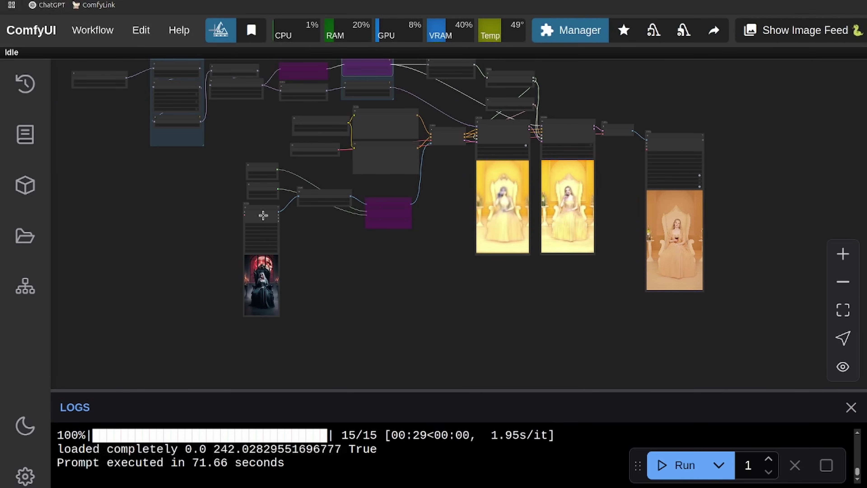
pyautogui.moveTo(264, 215); pyautogui.dragTo(609, 188)
pyautogui.scroll(6, 637, 333)
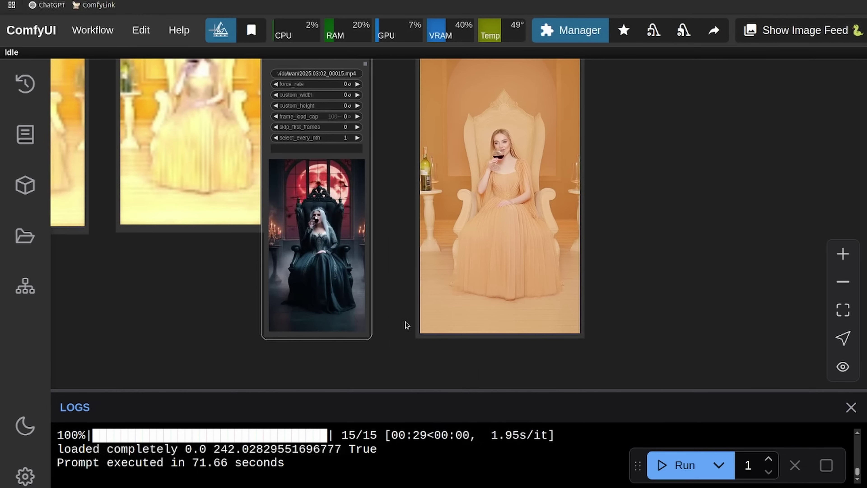
pyautogui.scroll(4, 396, 304)
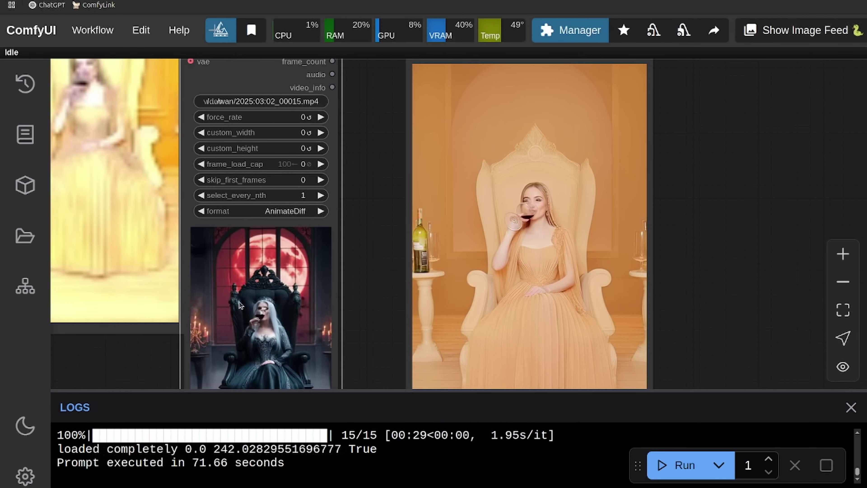
pyautogui.scroll(-2, 372, 291)
pyautogui.moveTo(380, 294)
pyautogui.mouseDown()
pyautogui.moveTo(393, 236)
pyautogui.moveTo(385, 316)
pyautogui.moveTo(384, 309)
pyautogui.mouseUp()
pyautogui.moveTo(286, 112); pyautogui.dragTo(308, 67)
pyautogui.scroll(5, 314, 334)
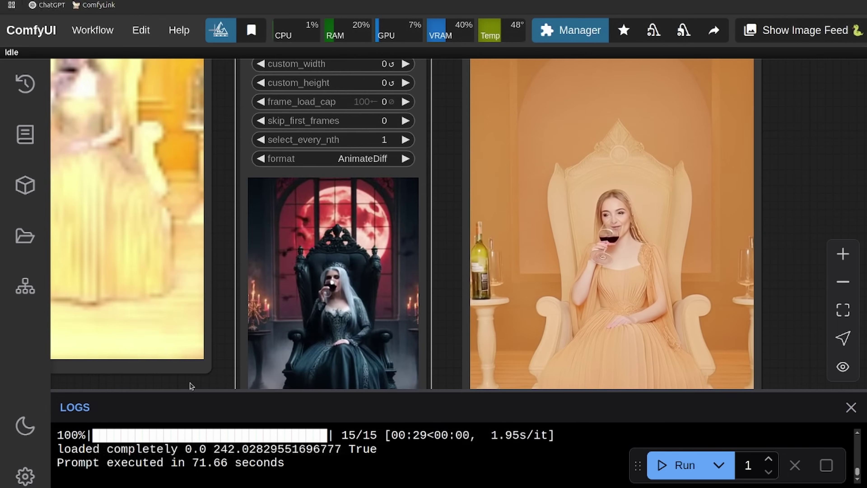
# Compare the pose and motion of the source video with the generated bride video.
pyautogui.moveTo(193, 385); pyautogui.dragTo(134, 279)
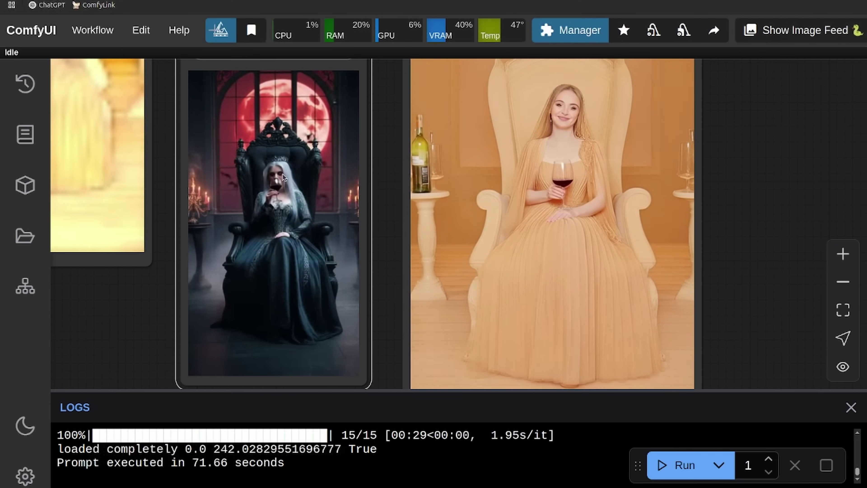
pyautogui.scroll(-1, 273, 173)
pyautogui.scroll(5, 265, 178)
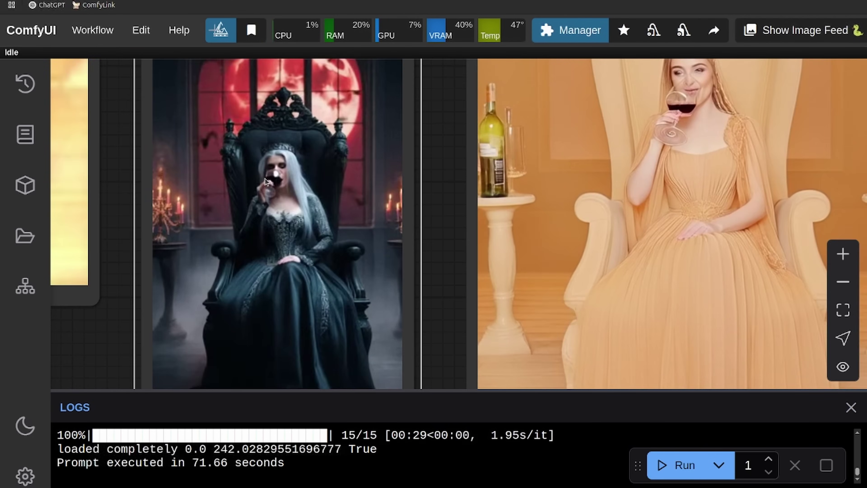
pyautogui.scroll(-10, 265, 178)
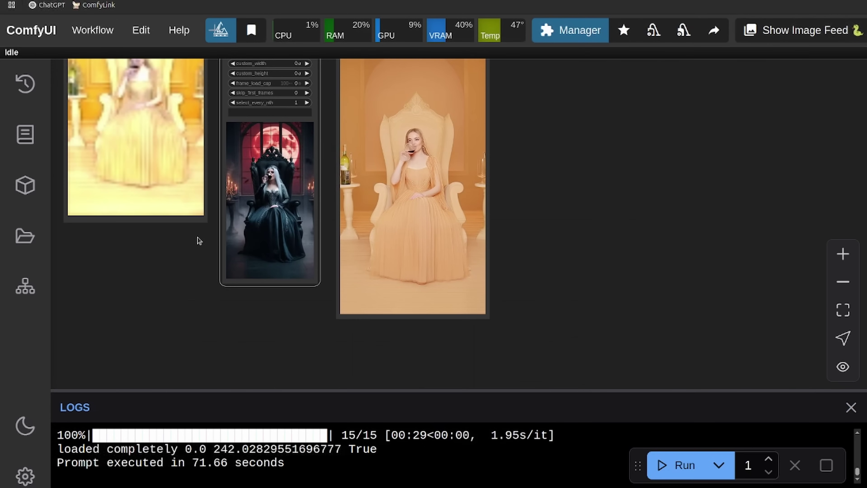
pyautogui.moveTo(197, 240); pyautogui.dragTo(256, 286)
pyautogui.scroll(5, 330, 256)
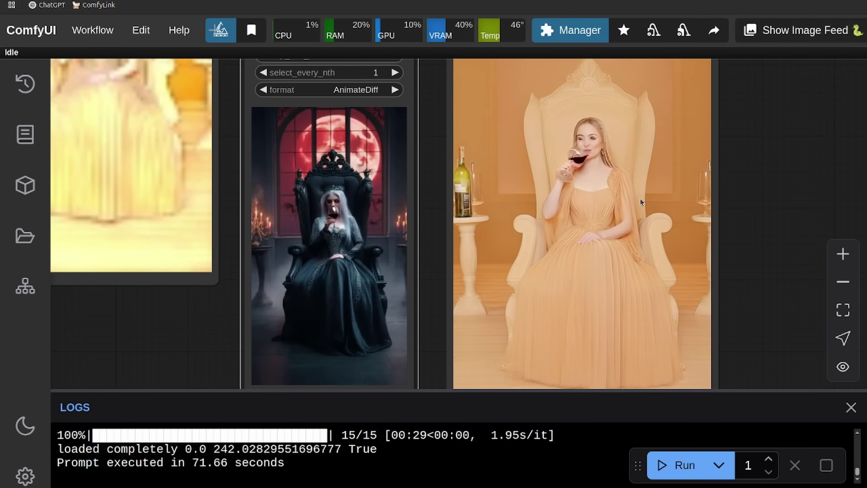
# Move the Load Video (Path) node back to the input area of the workflow.
pyautogui.scroll(-13, 461, 209)
pyautogui.moveTo(267, 258); pyautogui.dragTo(605, 275)
pyautogui.moveTo(756, 137); pyautogui.dragTo(284, 205)
# Take the upper Patch Model Patcher Order node in the Activate SpeedUps group out of bypass.
pyautogui.scroll(5, 431, 247)
pyautogui.moveTo(549, 138); pyautogui.dragTo(433, 443)
pyautogui.scroll(1, 433, 248)
pyautogui.moveTo(365, 263); pyautogui.dragTo(553, 262)
pyautogui.scroll(6, 472, 249)
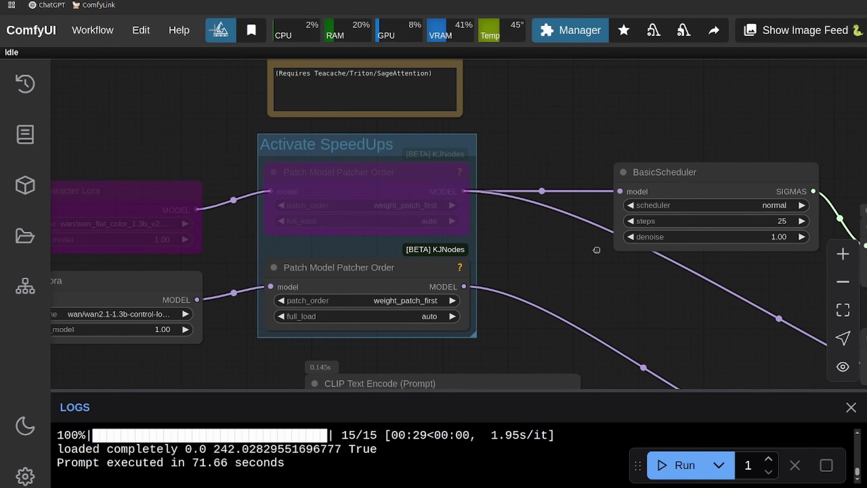
pyautogui.moveTo(618, 249); pyautogui.dragTo(654, 250)
pyautogui.moveTo(355, 217); pyautogui.dragTo(476, 211)
pyautogui.click(481, 167)
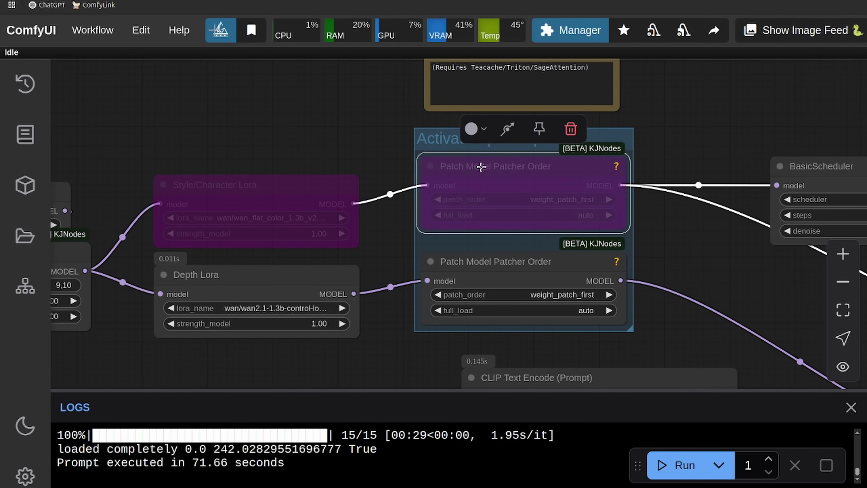
pyautogui.rightClick(482, 167)
pyautogui.click(567, 387)
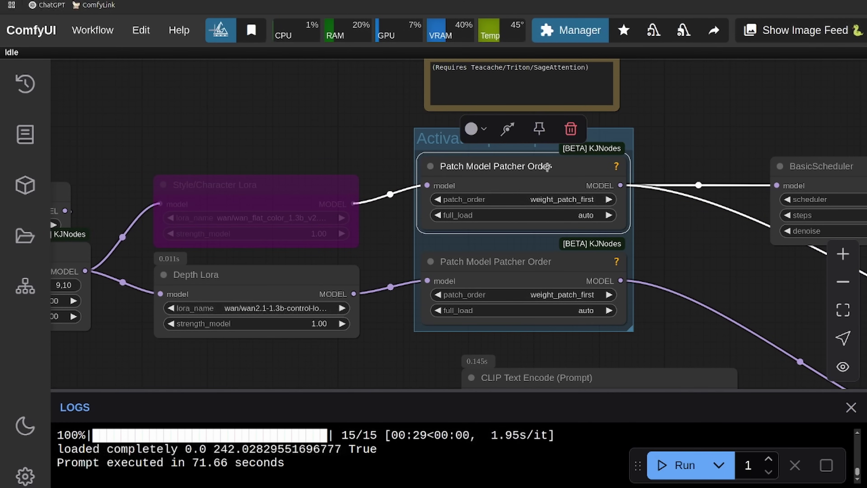
# Examine how the two LoRA branches pass through the Patch Model Patcher Order nodes toward the scheduler and samplers.
pyautogui.moveTo(697, 244); pyautogui.dragTo(445, 206)
pyautogui.scroll(-1, 555, 258)
pyautogui.scroll(-2, 534, 238)
pyautogui.moveTo(544, 260)
pyautogui.mouseDown()
pyautogui.moveTo(191, 110)
pyautogui.moveTo(513, 257)
pyautogui.moveTo(554, 246)
pyautogui.mouseUp()
pyautogui.moveTo(520, 213); pyautogui.dragTo(691, 235)
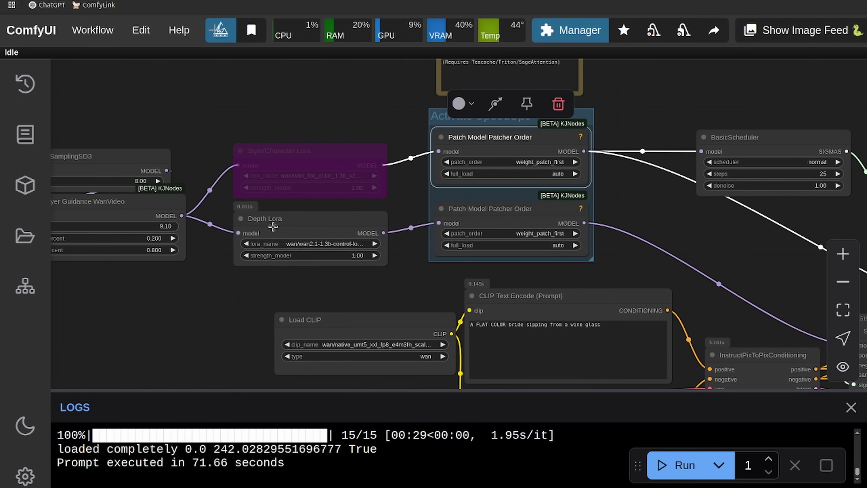
pyautogui.moveTo(616, 278); pyautogui.dragTo(608, 182)
pyautogui.moveTo(417, 305); pyautogui.dragTo(286, 325)
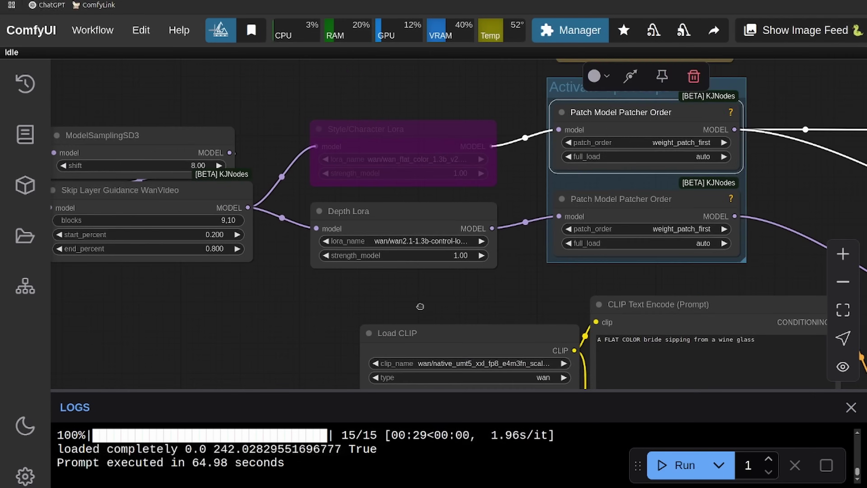
# Take the Style/Character Lora node out of bypass.
pyautogui.scroll(-1, 347, 311)
pyautogui.moveTo(352, 308); pyautogui.dragTo(271, 228)
pyautogui.click(265, 231)
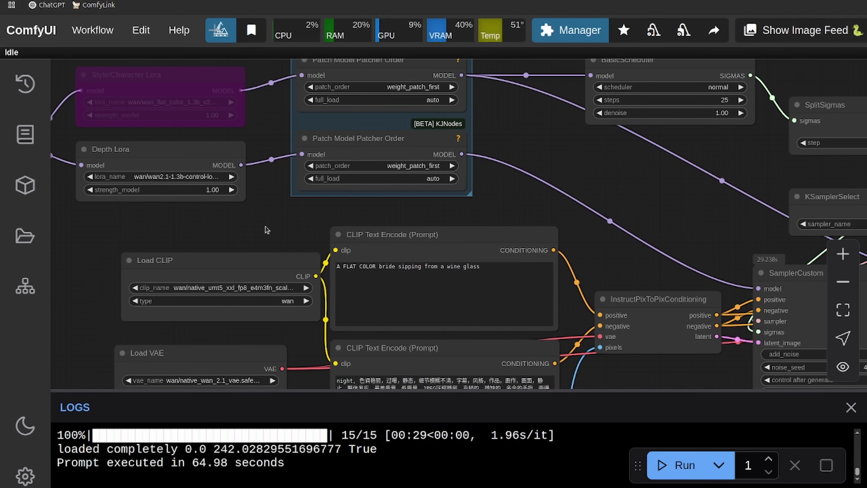
pyautogui.rightClick(143, 78)
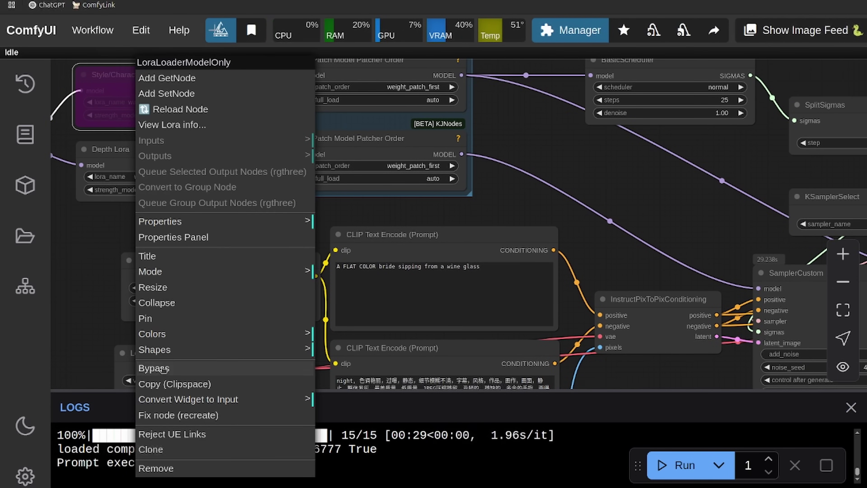
pyautogui.click(152, 369)
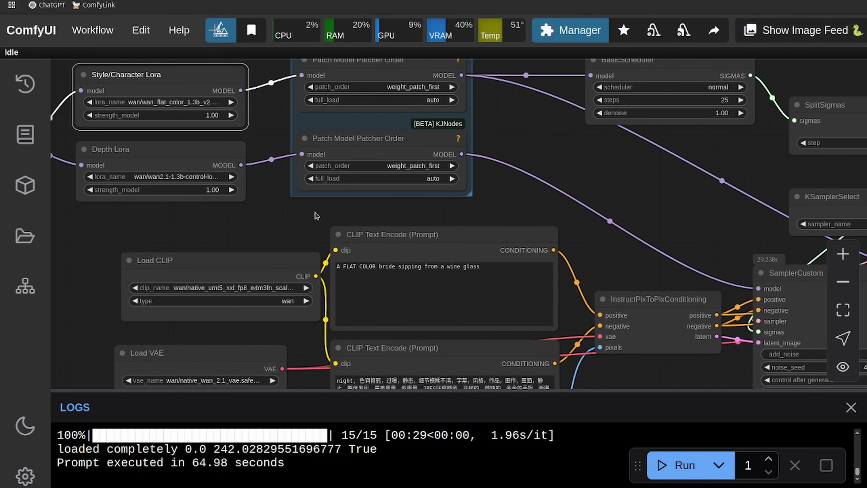
# Compare the flat-color styled output video with the earlier realistic result beside it.
pyautogui.moveTo(307, 215); pyautogui.dragTo(78, 141)
pyautogui.moveTo(414, 176); pyautogui.dragTo(203, 22)
pyautogui.moveTo(764, 208); pyautogui.dragTo(512, 160)
pyautogui.scroll(-1, 215, 155)
pyautogui.moveTo(624, 259); pyautogui.dragTo(226, 341)
pyautogui.moveTo(214, 300); pyautogui.dragTo(159, 251)
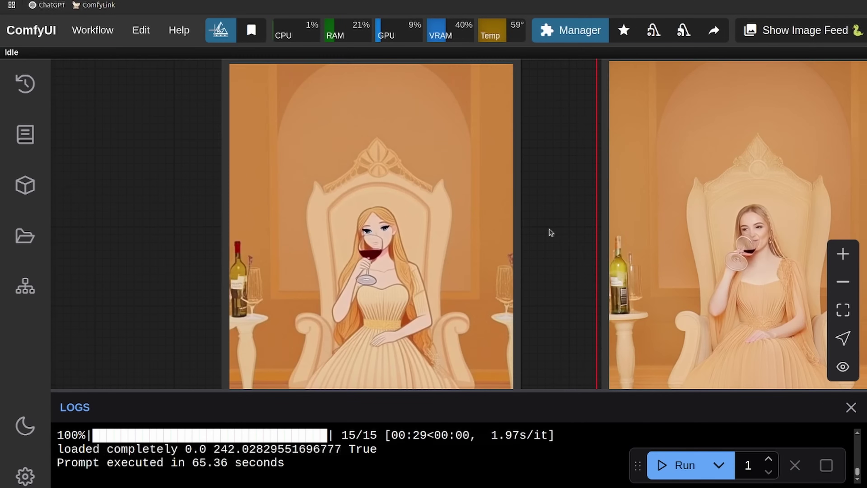
pyautogui.moveTo(547, 230); pyautogui.dragTo(396, 135)
pyautogui.scroll(-5, 216, 249)
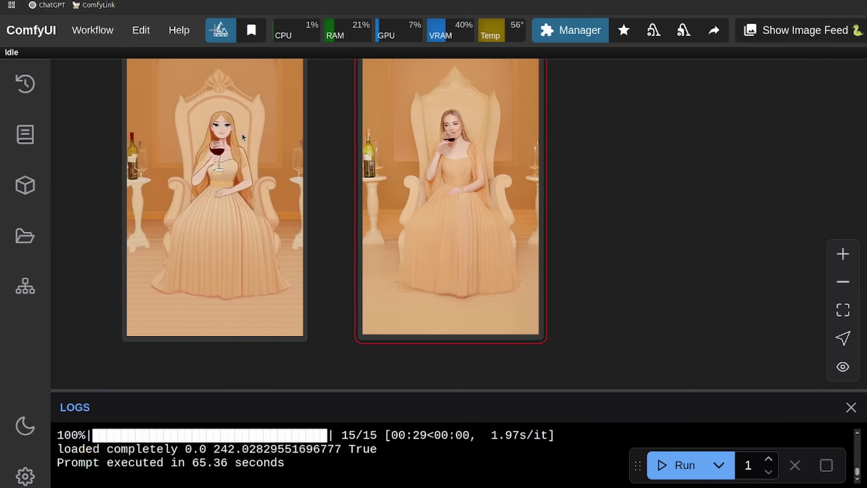
pyautogui.scroll(3, 336, 137)
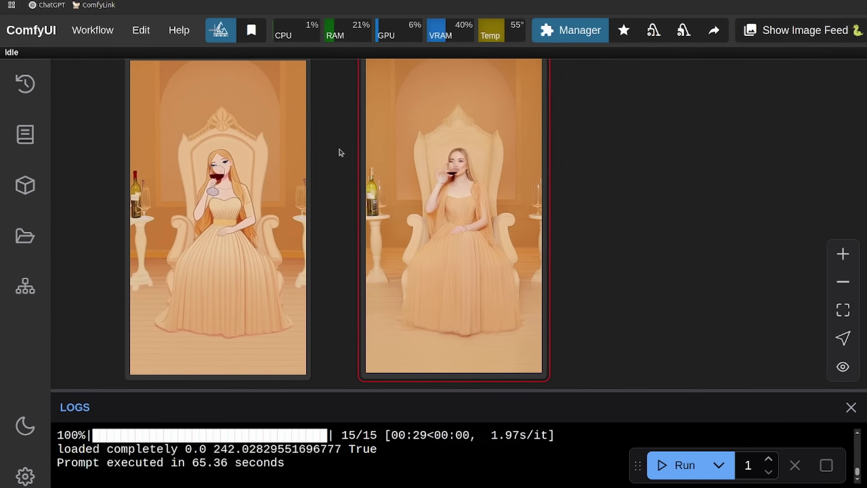
pyautogui.scroll(-1, 324, 196)
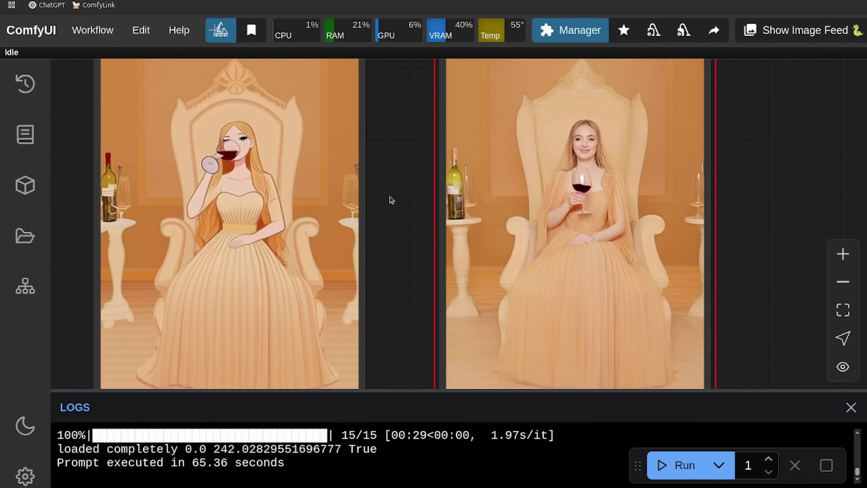
pyautogui.moveTo(391, 199); pyautogui.dragTo(308, 188)
pyautogui.scroll(-3, 432, 158)
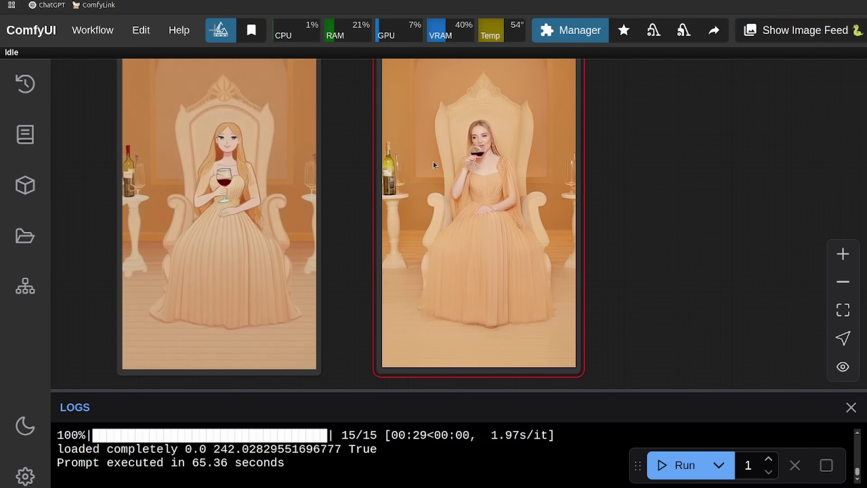
# Examine the motion of the styled and realistic output videos side by side, along with the neighbouring video preview.
pyautogui.scroll(-2, 351, 211)
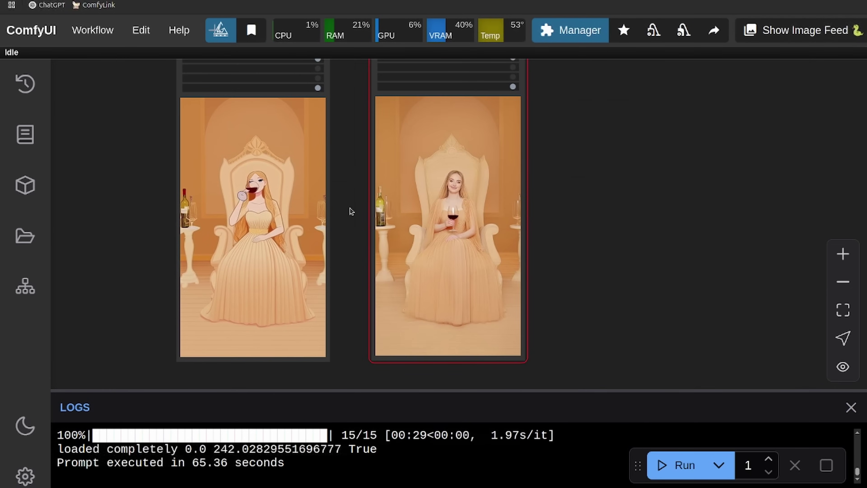
pyautogui.scroll(3, 348, 204)
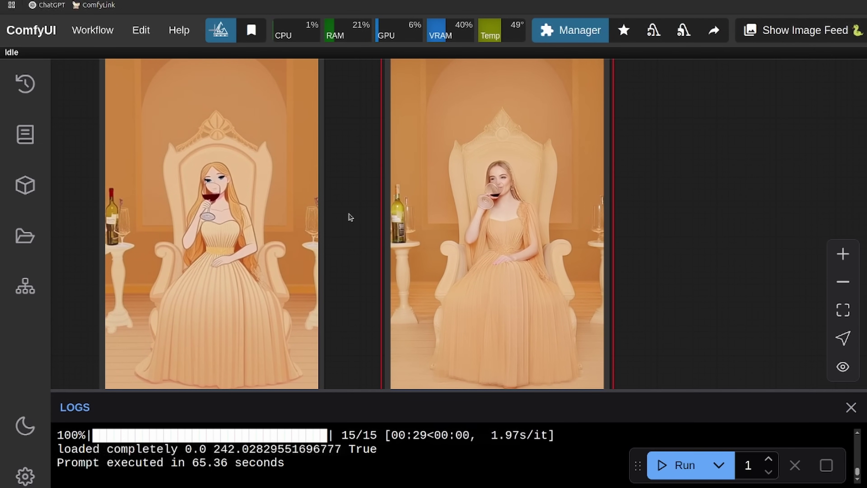
pyautogui.scroll(-3, 349, 213)
pyautogui.scroll(3, 353, 218)
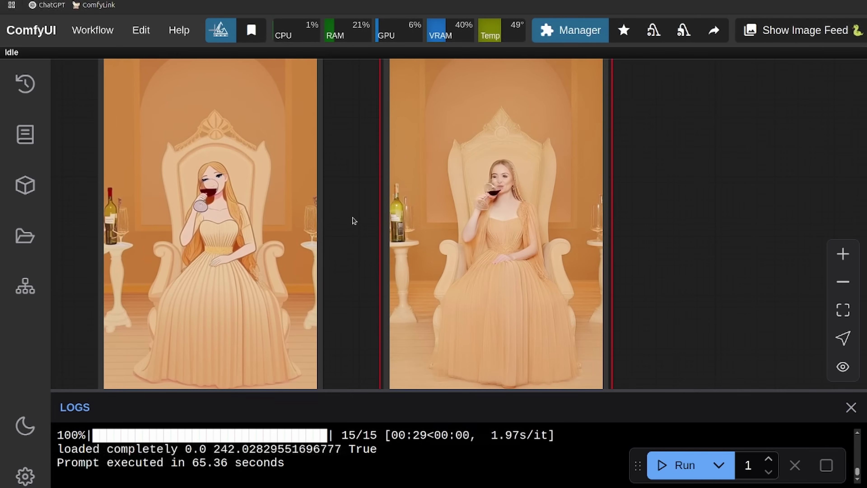
pyautogui.scroll(-1, 342, 210)
pyautogui.moveTo(355, 199); pyautogui.dragTo(400, 238)
pyautogui.scroll(-6, 399, 228)
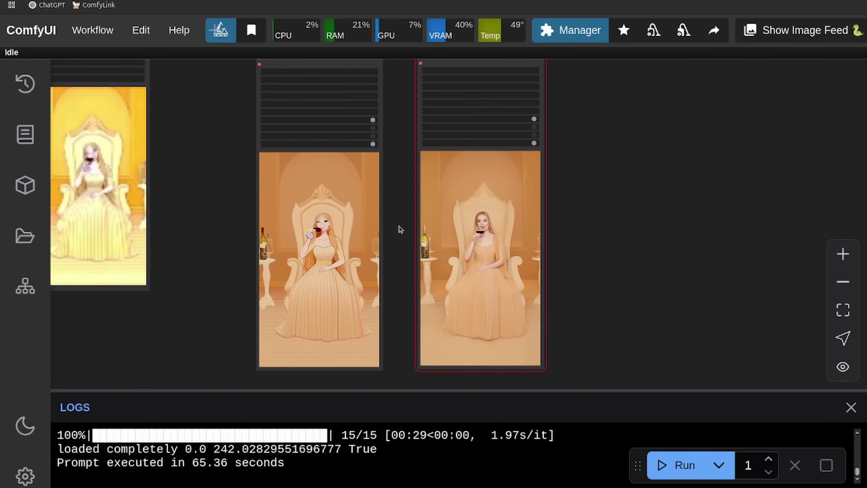
pyautogui.moveTo(153, 239); pyautogui.dragTo(378, 275)
pyautogui.scroll(3, 381, 268)
pyautogui.moveTo(416, 225); pyautogui.dragTo(284, 345)
pyautogui.scroll(-3, 265, 199)
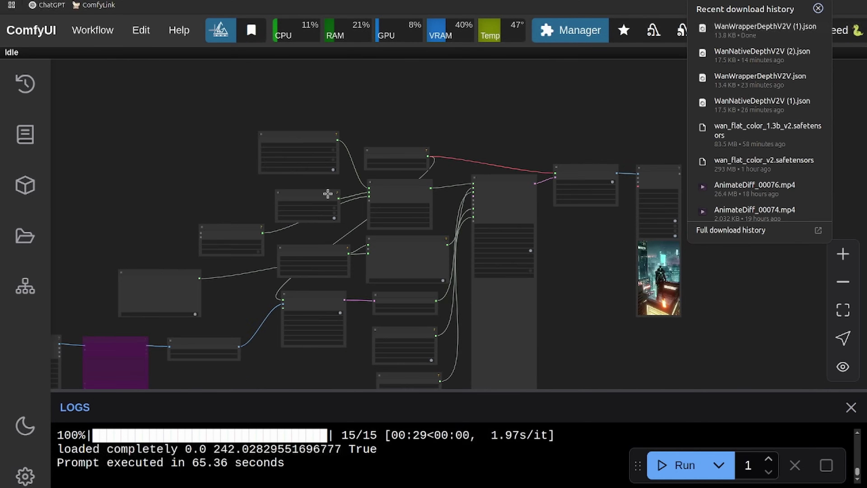
# Examine the source video of the armored figure in the Load Video (Path) node of the wrapper workflow.
pyautogui.scroll(5, 373, 246)
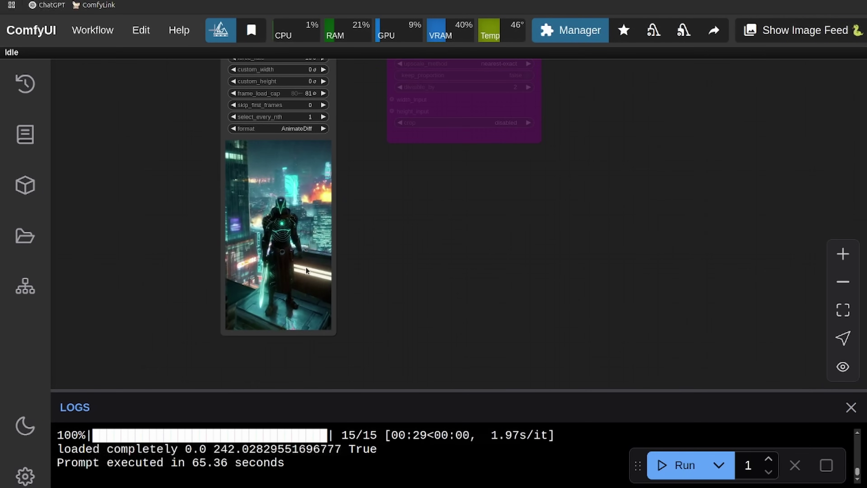
pyautogui.scroll(4, 306, 265)
pyautogui.scroll(-1, 290, 242)
pyautogui.scroll(4, 290, 225)
pyautogui.scroll(-6, 332, 216)
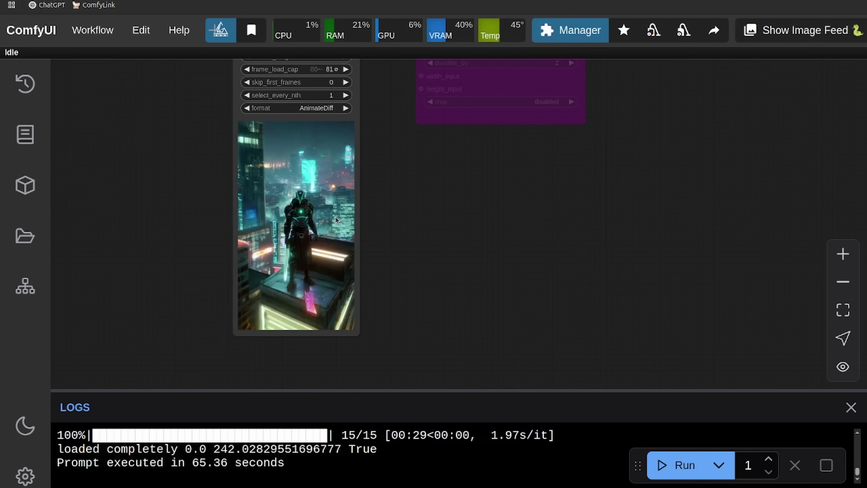
pyautogui.scroll(5, 333, 218)
pyautogui.scroll(-4, 462, 214)
pyautogui.moveTo(539, 177); pyautogui.dragTo(340, 335)
pyautogui.scroll(-3, 500, 263)
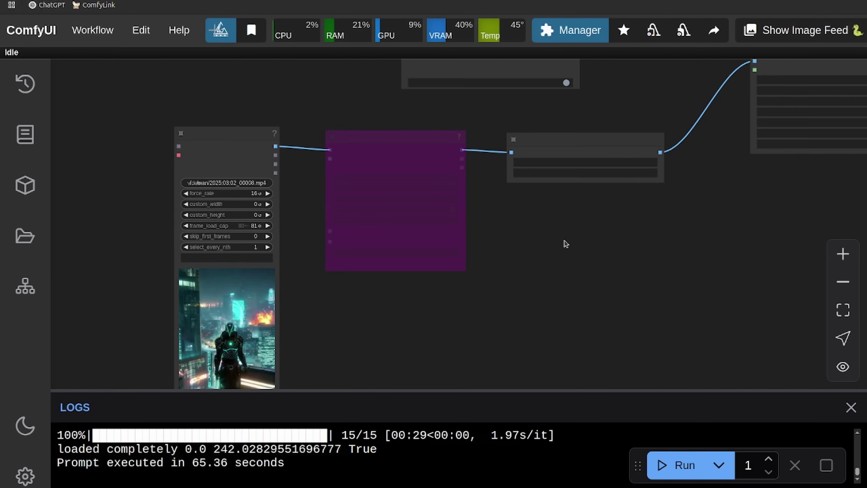
# Write a prompt beginning "A medieval knight holding a long" in the String Constant Multiline node.
pyautogui.moveTo(594, 198); pyautogui.dragTo(493, 329)
pyautogui.scroll(6, 513, 245)
pyautogui.moveTo(465, 231); pyautogui.dragTo(677, 135)
pyautogui.scroll(-3, 556, 282)
pyautogui.moveTo(723, 84); pyautogui.dragTo(819, 68)
pyautogui.moveTo(614, 68); pyautogui.dragTo(375, 386)
pyautogui.moveTo(508, 201); pyautogui.dragTo(311, 170)
pyautogui.write('A')
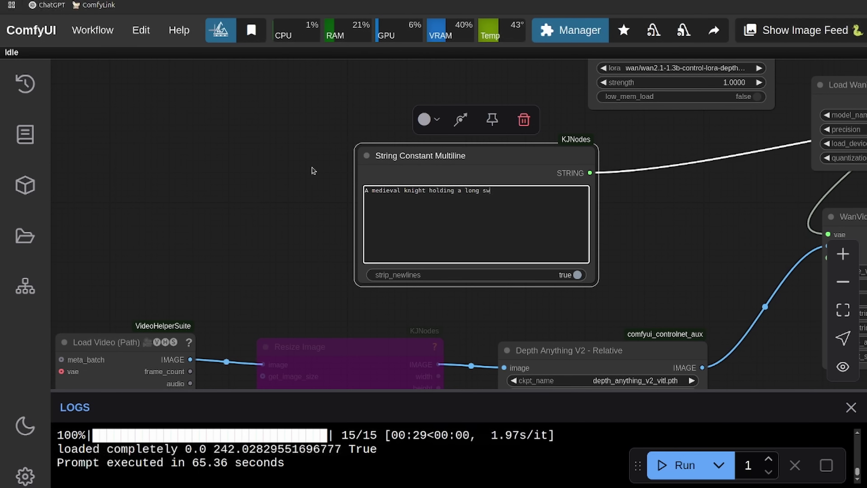
# Bypass the WanVideo Torch Compile Settings node.
pyautogui.moveTo(322, 208); pyautogui.dragTo(218, 302)
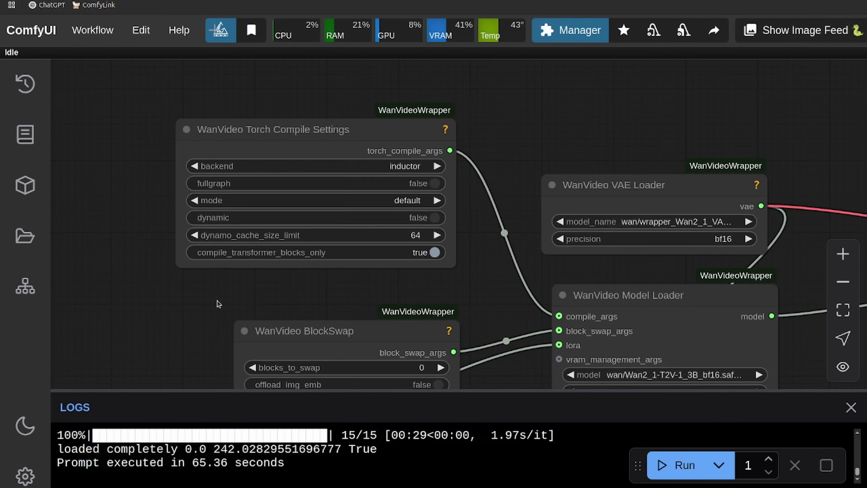
pyautogui.scroll(-3, 217, 300)
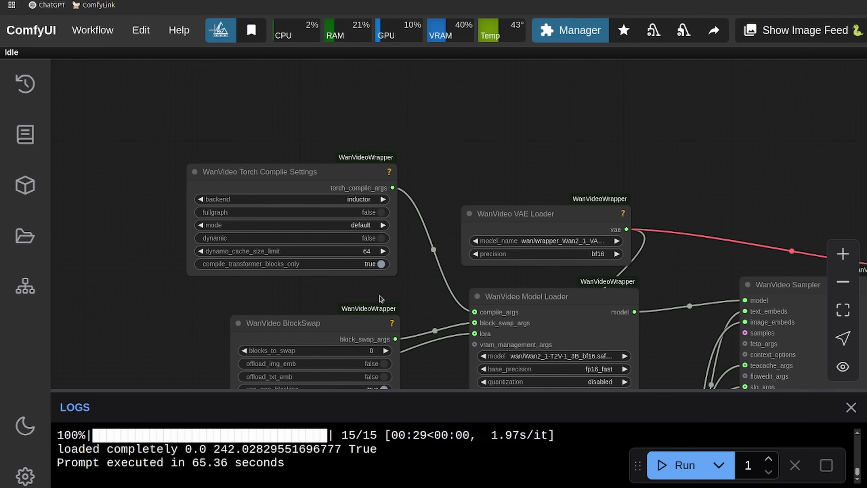
pyautogui.moveTo(387, 296); pyautogui.dragTo(313, 254)
pyautogui.rightClick(221, 137)
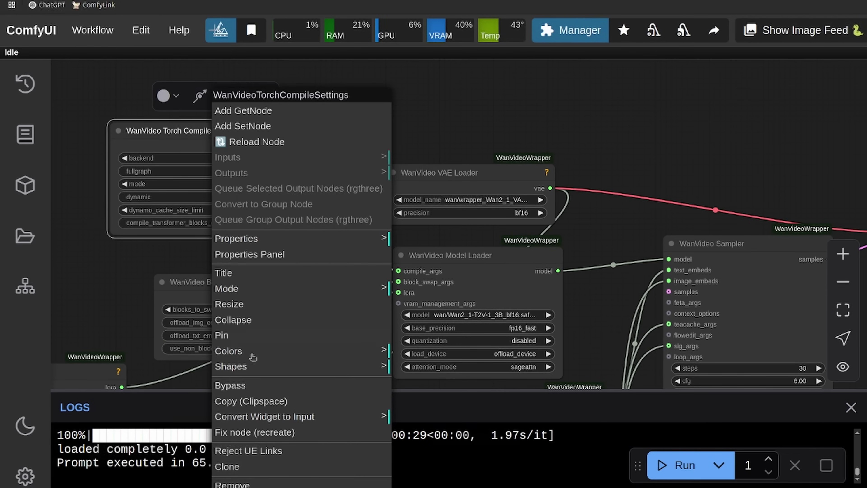
pyautogui.click(243, 383)
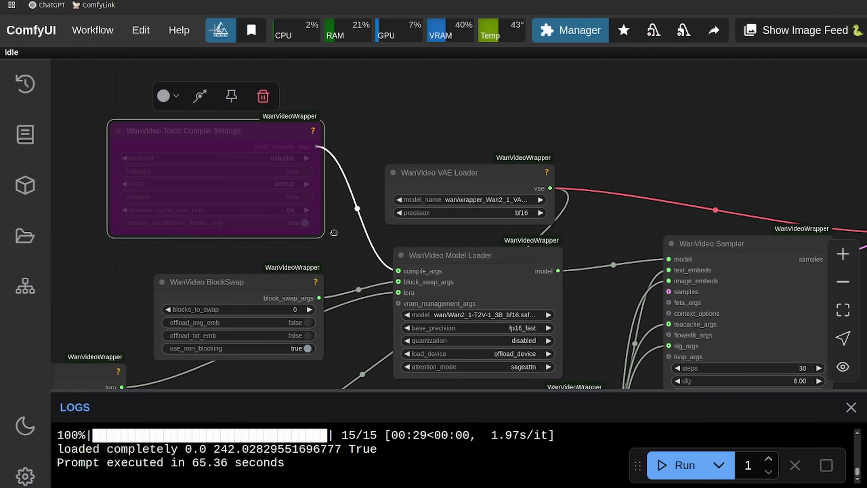
pyautogui.moveTo(322, 205); pyautogui.dragTo(291, 150)
# Choose fp16_fast as the base_precision of the WanVideo Model Loader and review its quantization options.
pyautogui.click(459, 264)
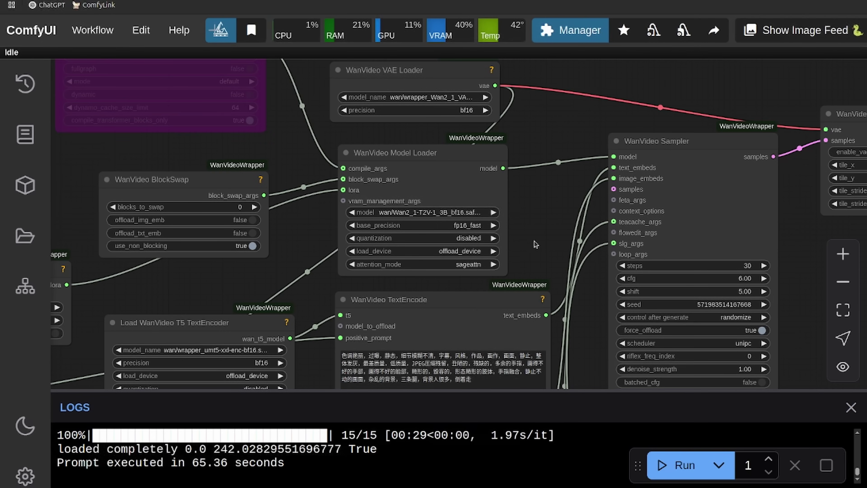
pyautogui.scroll(5, 534, 241)
pyautogui.click(419, 212)
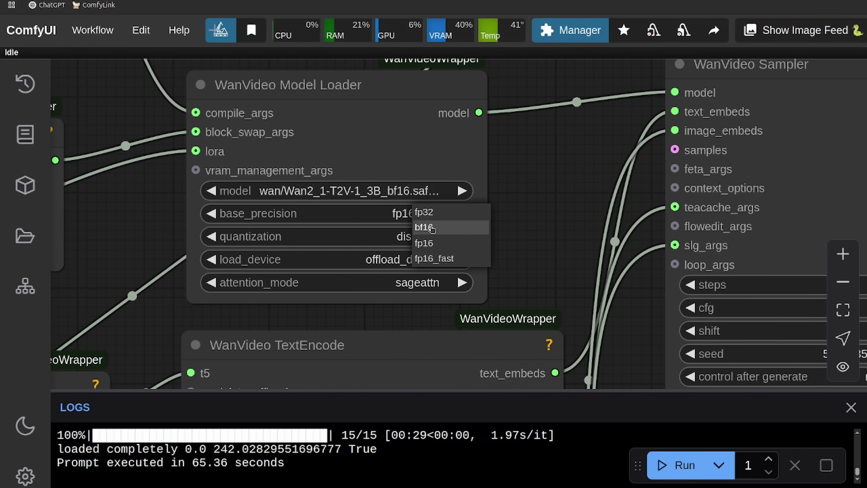
pyautogui.click(433, 258)
pyautogui.moveTo(384, 236); pyautogui.dragTo(468, 167)
pyautogui.click(468, 168)
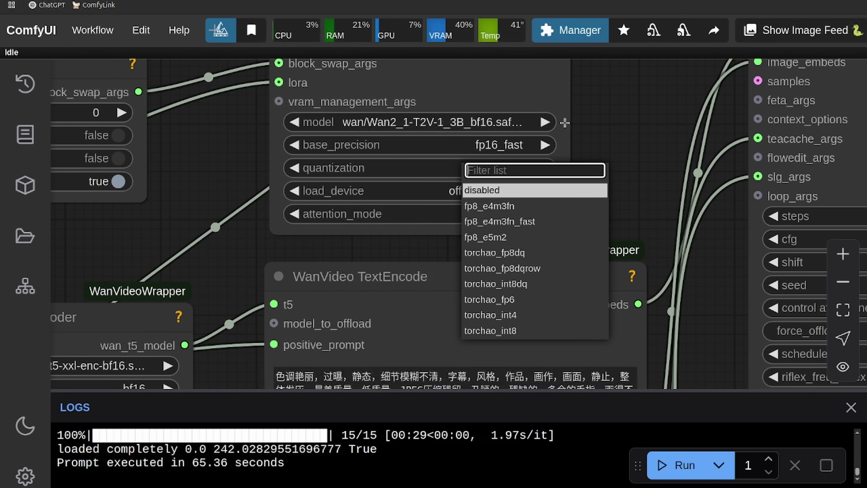
pyautogui.click(567, 137)
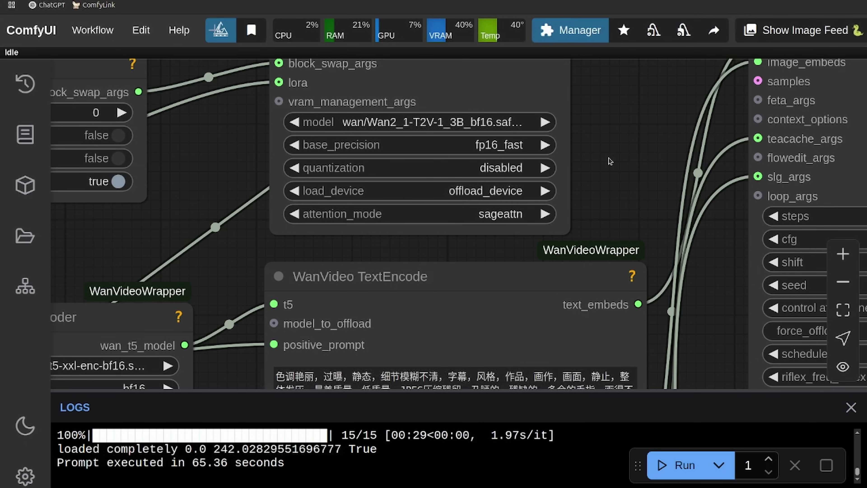
# Review the model, precision and quantization options of the Load WanVideo T5 TextEncoder node.
pyautogui.moveTo(611, 199)
pyautogui.mouseDown()
pyautogui.moveTo(629, 159)
pyautogui.moveTo(622, 208)
pyautogui.mouseUp()
pyautogui.scroll(-2, 630, 159)
pyautogui.moveTo(136, 353); pyautogui.dragTo(408, 260)
pyautogui.scroll(2, 408, 260)
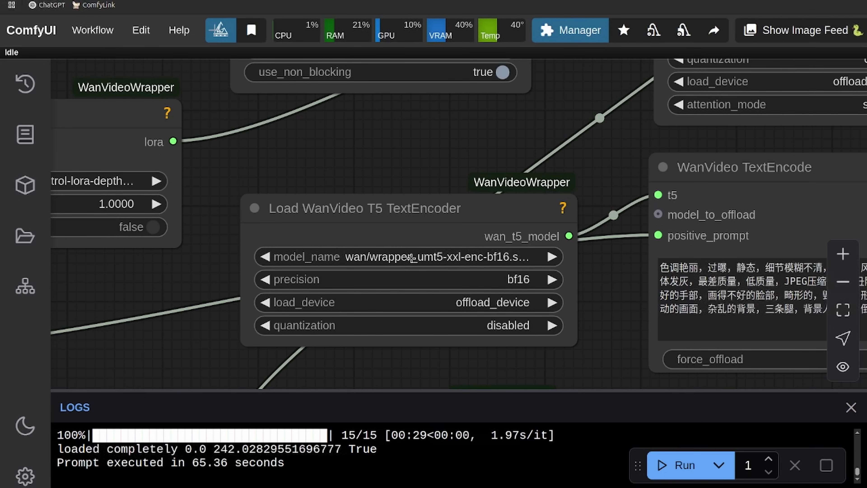
pyautogui.scroll(-1, 405, 261)
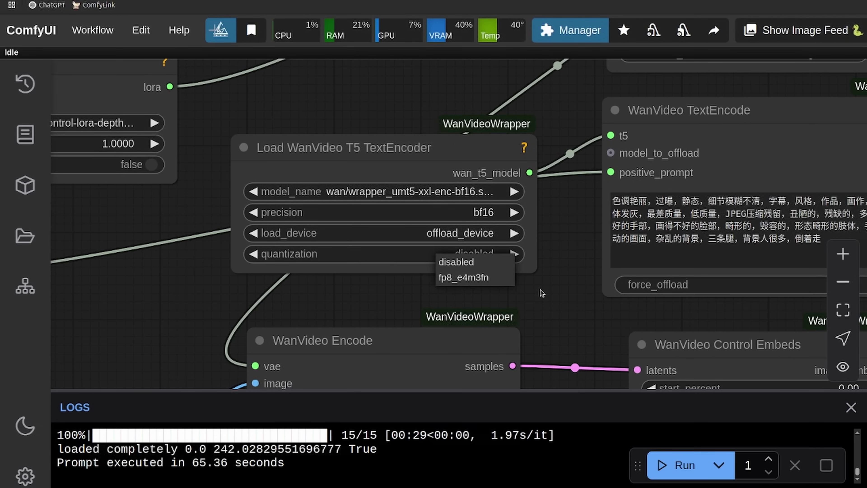
pyautogui.click(558, 303)
# Choose wan/wrapper_Wan2_1_VAE_bf16.safetensors as the model in the WanVideo VAE Loader.
pyautogui.moveTo(558, 302); pyautogui.dragTo(409, 359)
pyautogui.scroll(-3, 593, 216)
pyautogui.scroll(6, 393, 238)
pyautogui.click(392, 238)
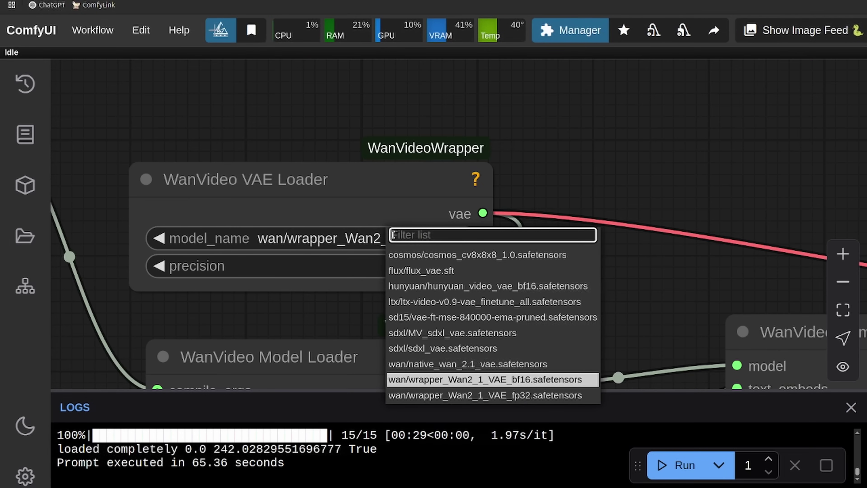
pyautogui.click(479, 379)
pyautogui.click(409, 238)
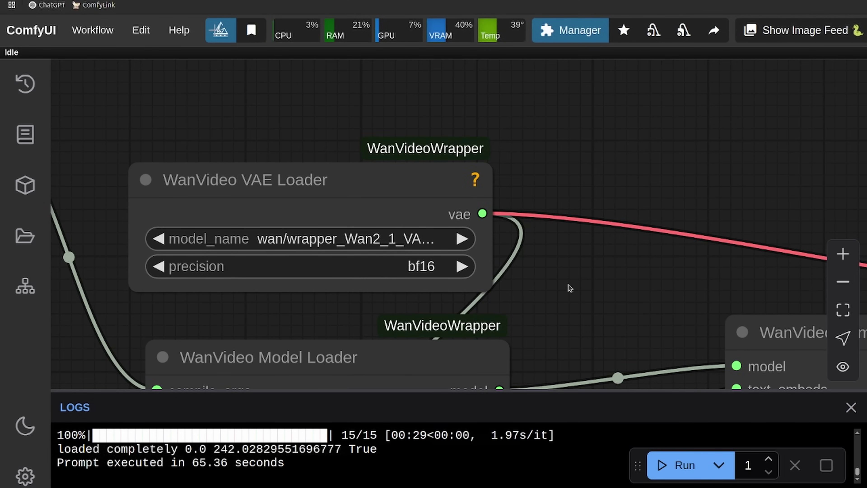
# Move the WanVideo Control Embeds node slightly up and closer to the WanVideo Encode node.
pyautogui.moveTo(578, 376); pyautogui.dragTo(588, 131)
pyautogui.scroll(-5, 588, 143)
pyautogui.moveTo(567, 217); pyautogui.dragTo(525, 62)
pyautogui.scroll(1, 287, 342)
pyautogui.moveTo(287, 379); pyautogui.dragTo(256, 267)
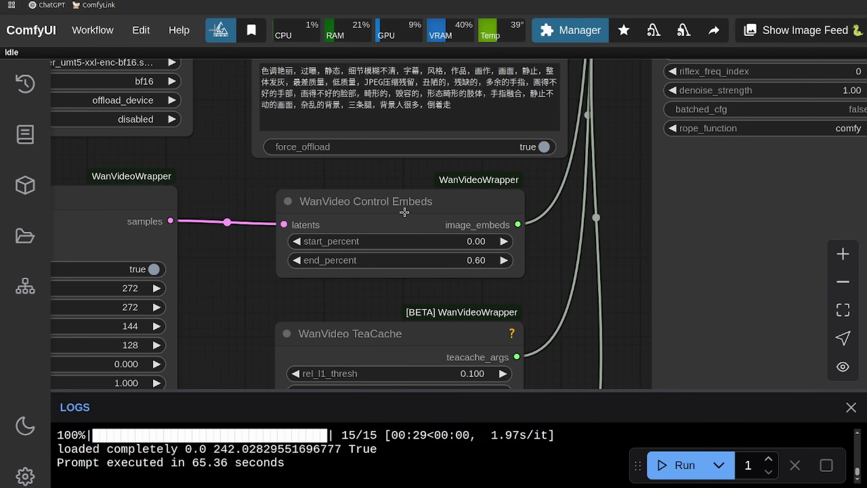
pyautogui.moveTo(402, 210); pyautogui.dragTo(385, 198)
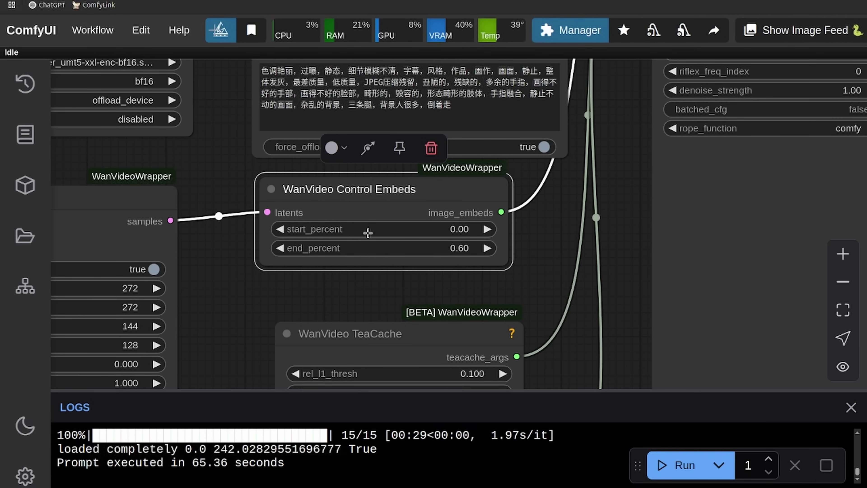
pyautogui.moveTo(219, 266); pyautogui.dragTo(234, 252)
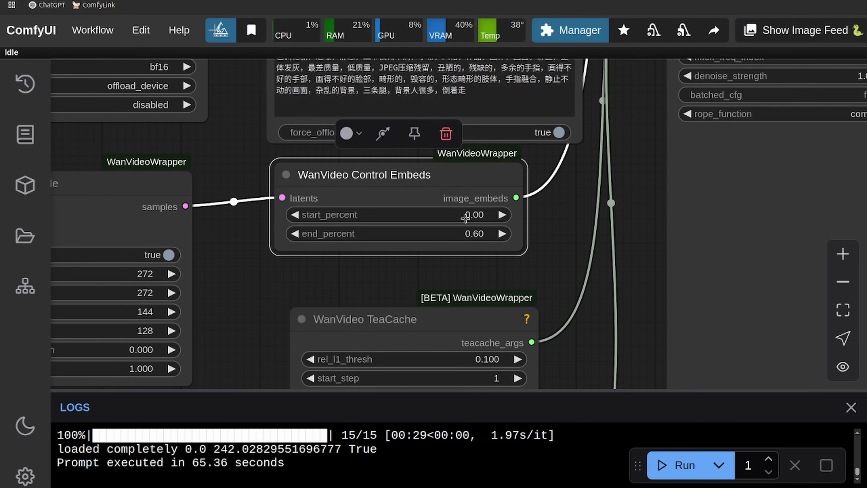
# Set the end_percent of the WanVideo Control Embeds node to 0.20.
pyautogui.click(462, 234)
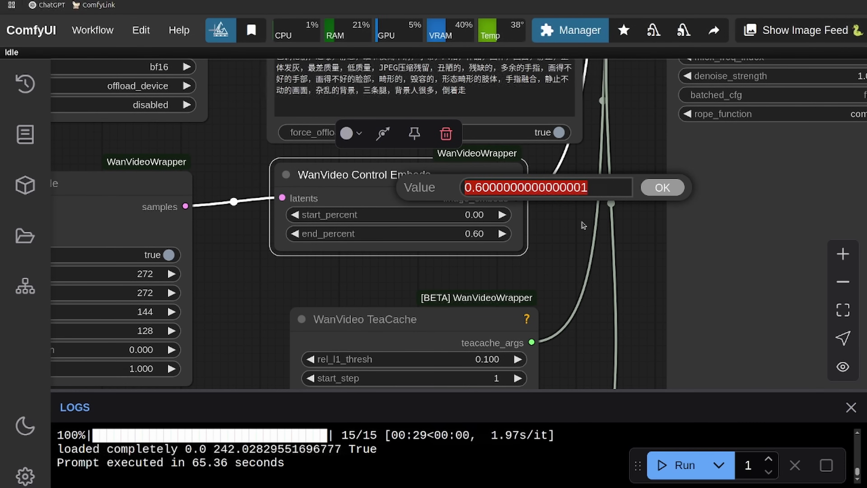
pyautogui.write('.2')
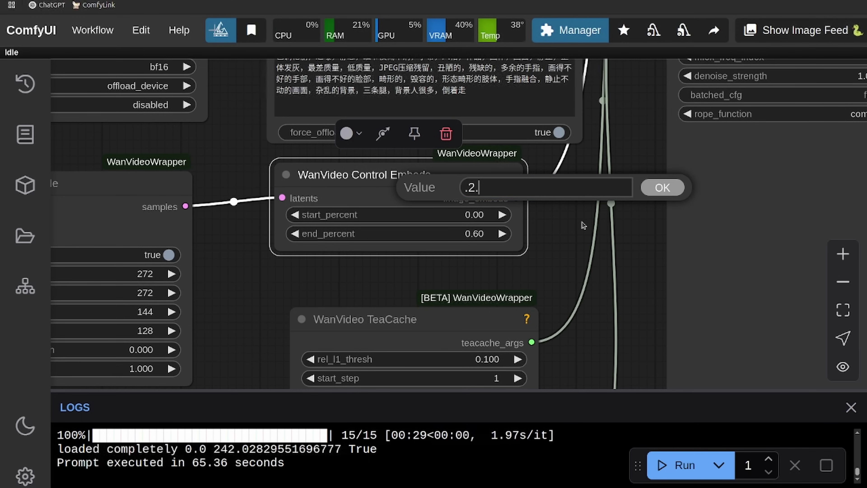
pyautogui.press('Return')
pyautogui.click(482, 234)
pyautogui.click(444, 279)
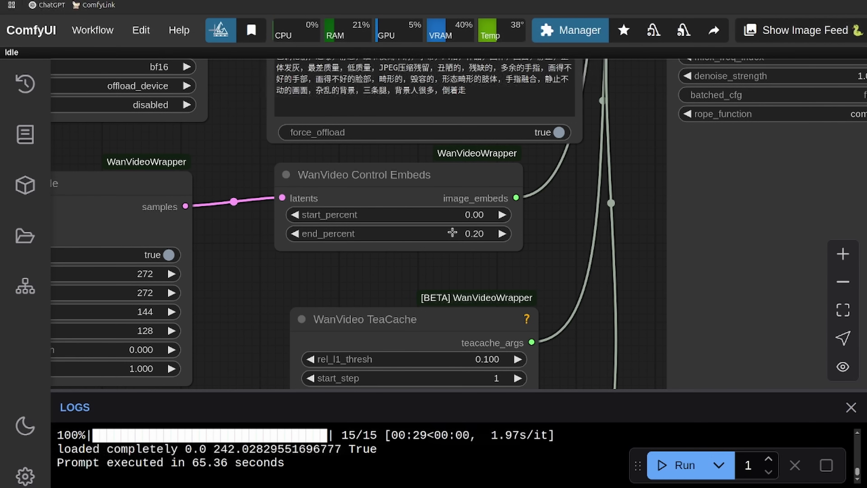
# Set the end_percent of the WanVideo Control Embeds node to 0.80.
pyautogui.click(462, 233)
pyautogui.write('.8')
pyautogui.press('Return')
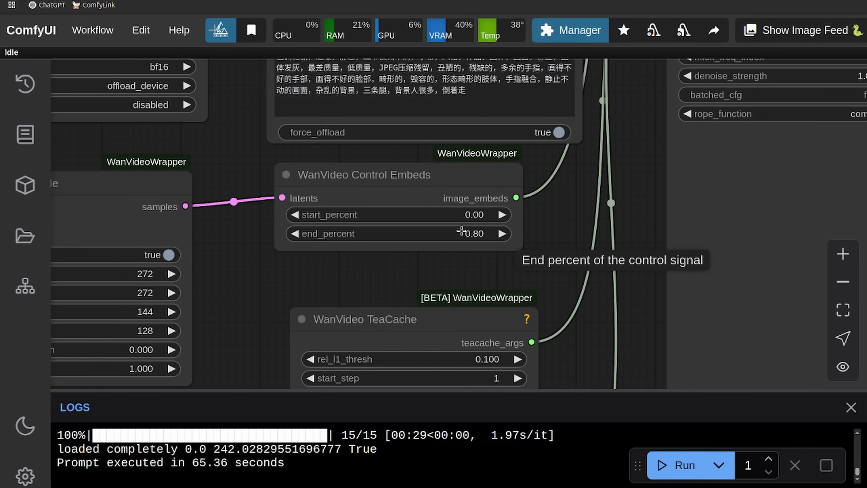
# Move the bypassed Resize Image node slightly closer to the Load Video (Path) node.
pyautogui.scroll(-1, 449, 244)
pyautogui.moveTo(409, 276); pyautogui.dragTo(670, 209)
pyautogui.scroll(-3, 679, 209)
pyautogui.moveTo(322, 379); pyautogui.dragTo(523, 303)
pyautogui.scroll(1, 525, 307)
pyautogui.moveTo(443, 307); pyautogui.dragTo(567, 270)
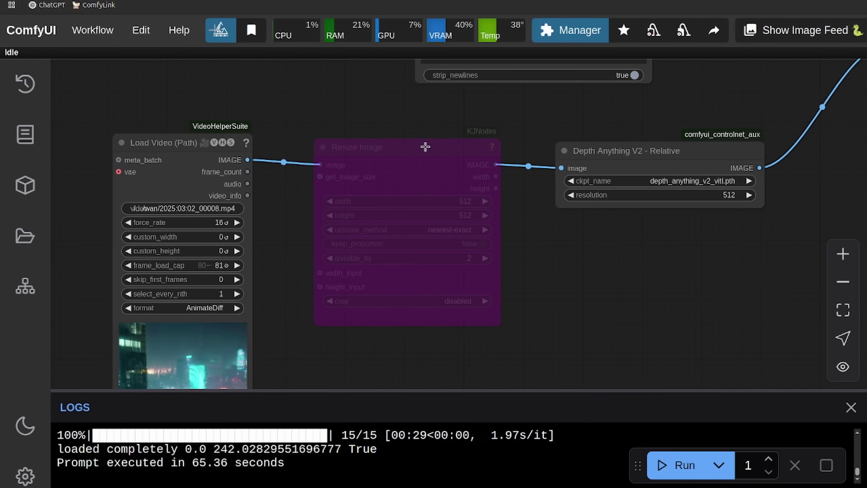
pyautogui.moveTo(387, 149); pyautogui.dragTo(397, 142)
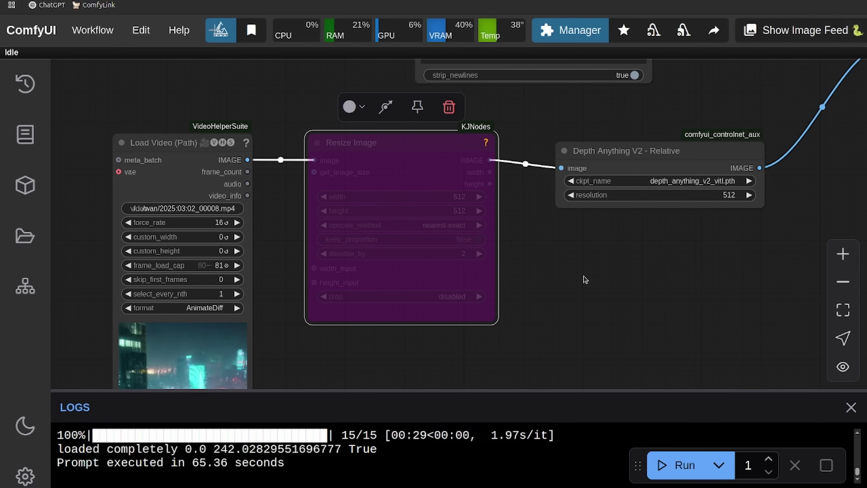
# Move the WanVideo SLG node slightly up toward WanVideo TeaCache and nudge the TeaCache node slightly to the right.
pyautogui.scroll(-3, 583, 279)
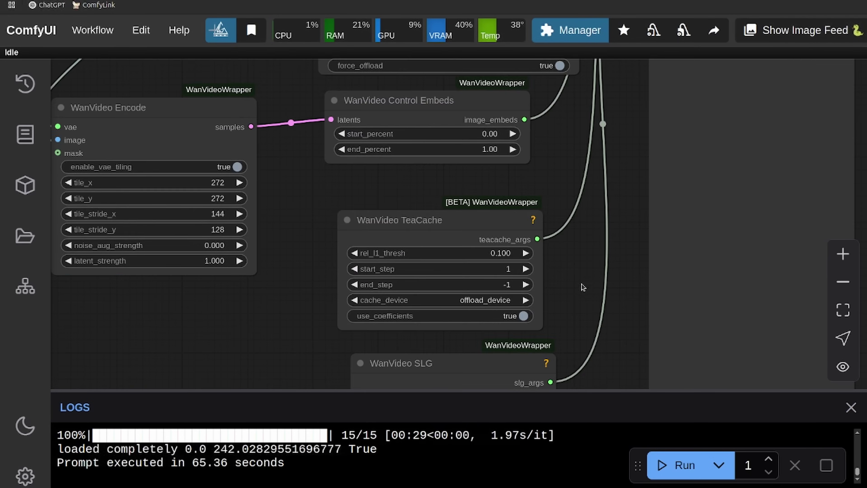
pyautogui.scroll(-5, 582, 287)
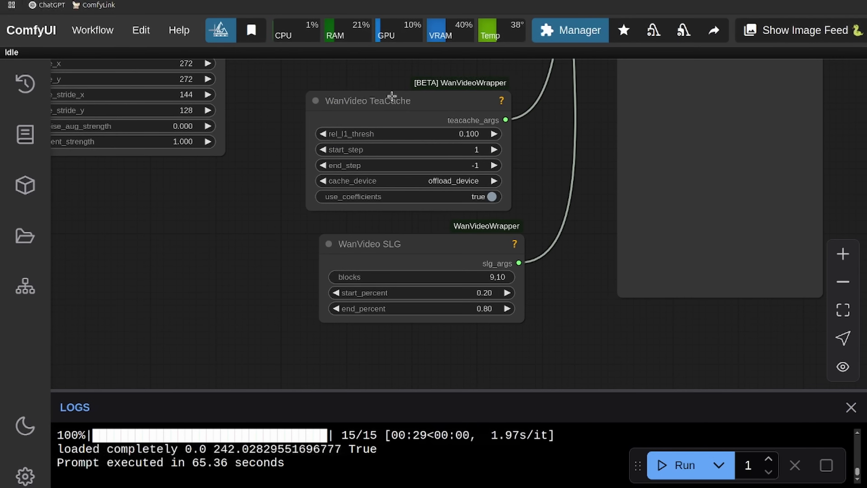
pyautogui.click(392, 96)
pyautogui.click(426, 249)
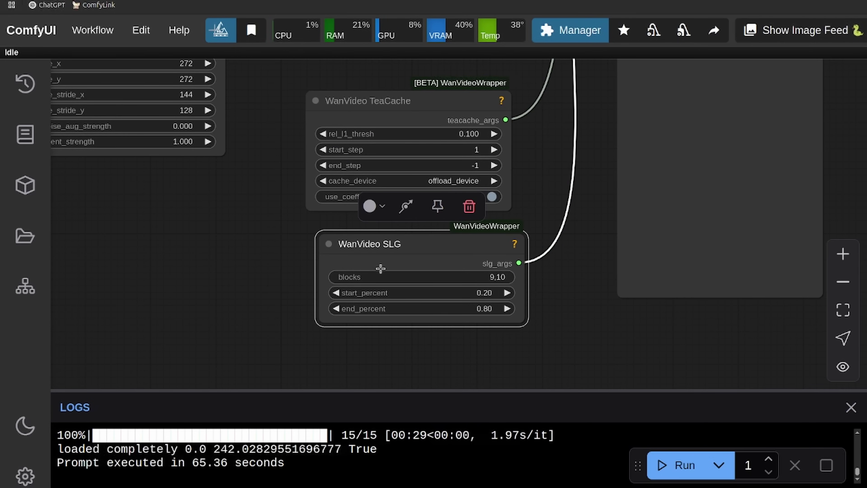
pyautogui.moveTo(378, 245); pyautogui.dragTo(373, 239)
pyautogui.click(541, 170)
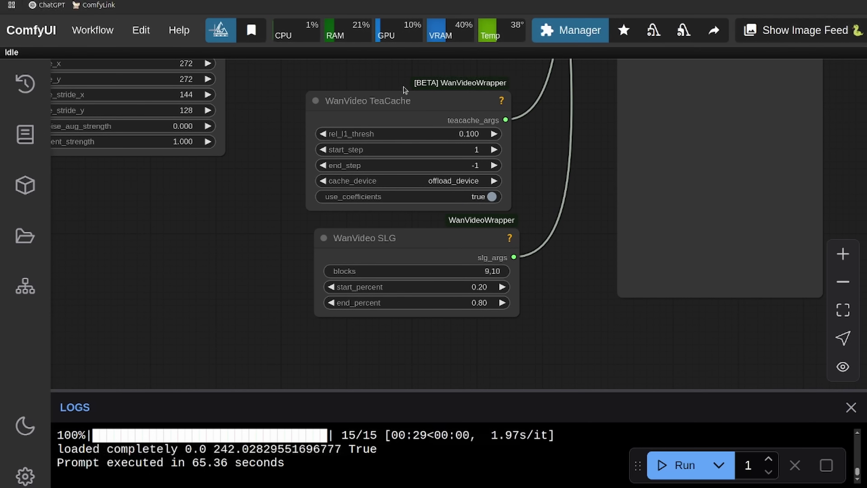
pyautogui.click(401, 101)
pyautogui.moveTo(405, 101); pyautogui.dragTo(409, 101)
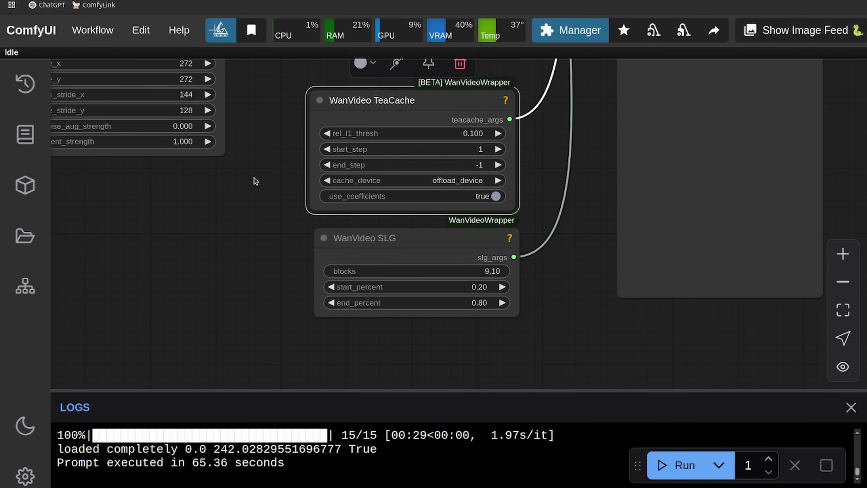
# Examine the WanVideoWrapper workflow from the TeaCache and SLG nodes back to the prompt, depth and video input nodes.
pyautogui.click(262, 215)
pyautogui.scroll(-2, 271, 214)
pyautogui.scroll(-3, 406, 279)
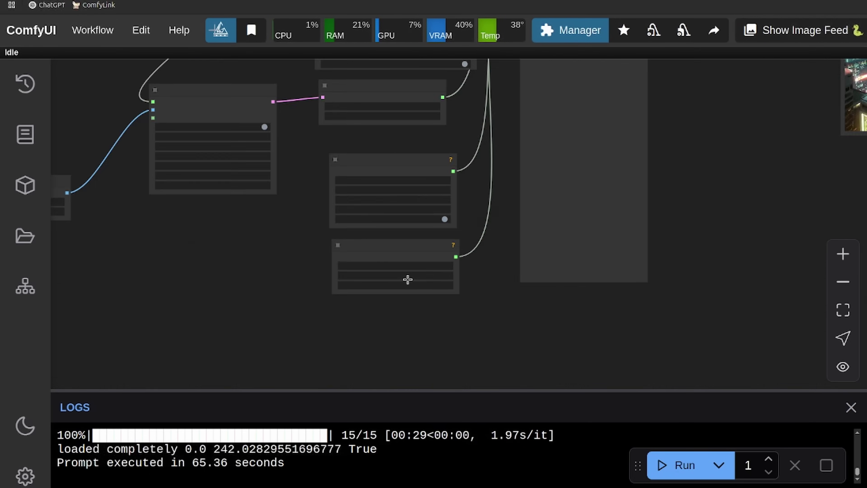
pyautogui.moveTo(444, 86); pyautogui.dragTo(542, 355)
pyautogui.scroll(2, 565, 178)
pyautogui.moveTo(565, 178); pyautogui.dragTo(644, 181)
pyautogui.moveTo(208, 184); pyautogui.dragTo(456, 14)
pyautogui.scroll(-1, 402, 263)
pyautogui.moveTo(403, 259); pyautogui.dragTo(489, 211)
pyautogui.scroll(4, 431, 219)
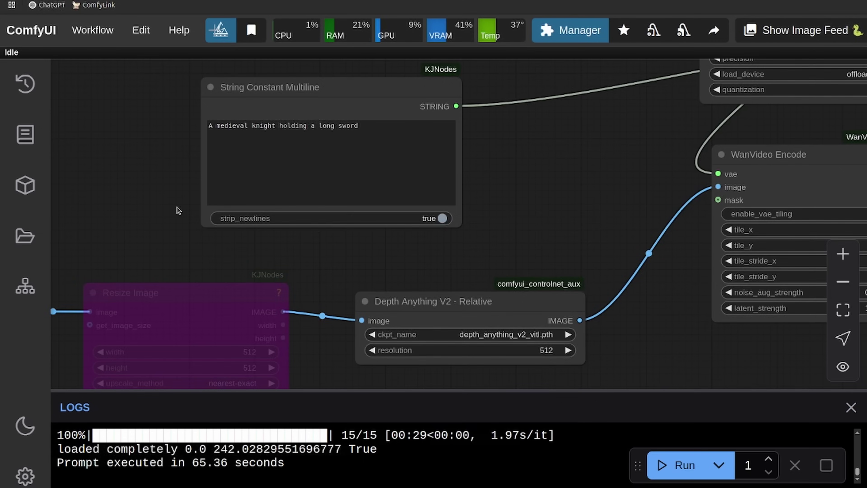
pyautogui.moveTo(172, 209); pyautogui.dragTo(527, 124)
pyautogui.scroll(-3, 369, 239)
pyautogui.moveTo(371, 203); pyautogui.dragTo(238, 287)
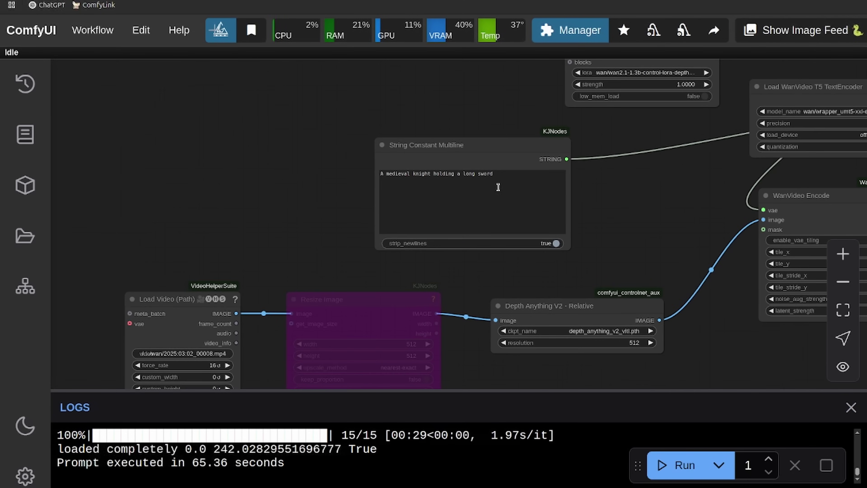
# Re-enable the bypassed WanVideoTorchCompileSettings node that feeds the WanVideo Model Loader.
pyautogui.moveTo(515, 89); pyautogui.dragTo(189, 294)
pyautogui.scroll(-2, 235, 200)
pyautogui.moveTo(212, 187); pyautogui.dragTo(368, 35)
pyautogui.scroll(2, 284, 196)
pyautogui.moveTo(346, 84); pyautogui.dragTo(240, 356)
pyautogui.rightClick(480, 123)
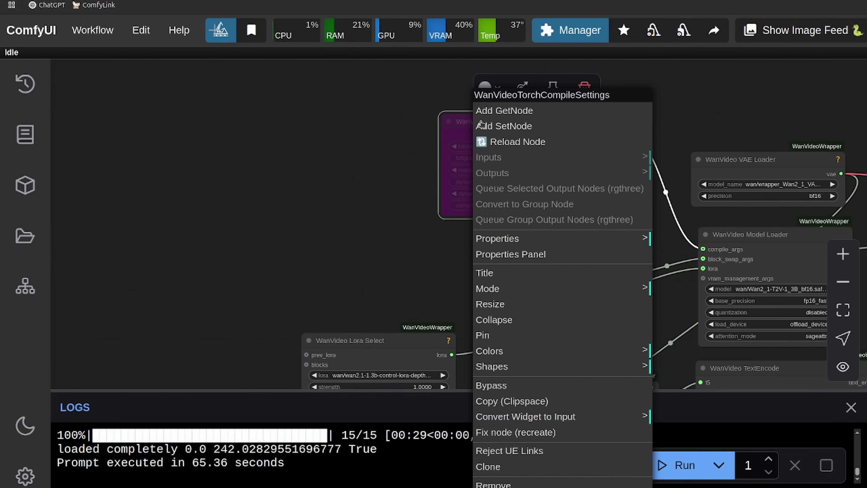
pyautogui.click(490, 385)
pyautogui.moveTo(209, 209); pyautogui.dragTo(226, 194)
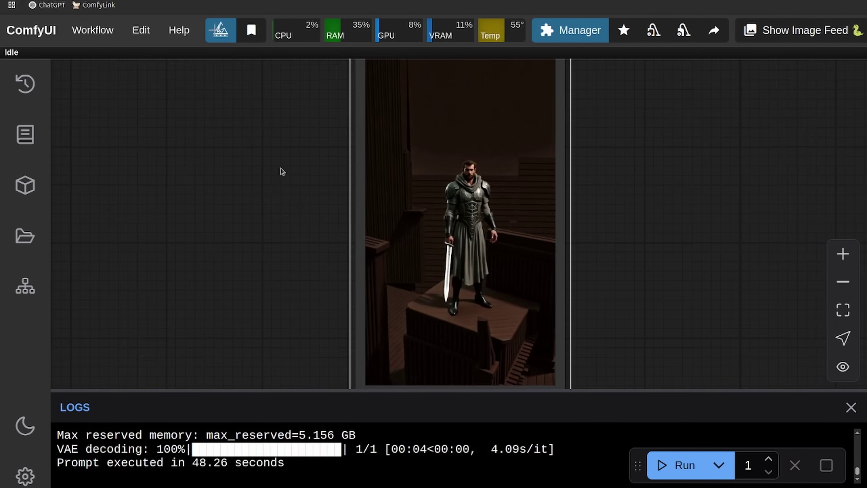
# Examine the generated medieval knight video up close, checking the figure, sword and background.
pyautogui.scroll(3, 280, 170)
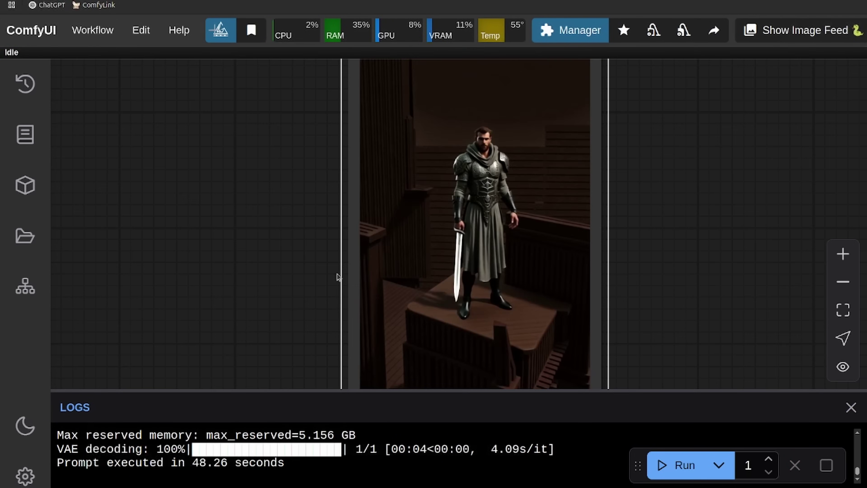
pyautogui.moveTo(332, 284)
pyautogui.mouseDown()
pyautogui.moveTo(100, 296)
pyautogui.moveTo(193, 246)
pyautogui.moveTo(380, 204)
pyautogui.mouseUp()
pyautogui.scroll(-3, 99, 296)
pyautogui.scroll(3, 435, 194)
pyautogui.moveTo(435, 194); pyautogui.dragTo(184, 223)
pyautogui.scroll(3, 397, 213)
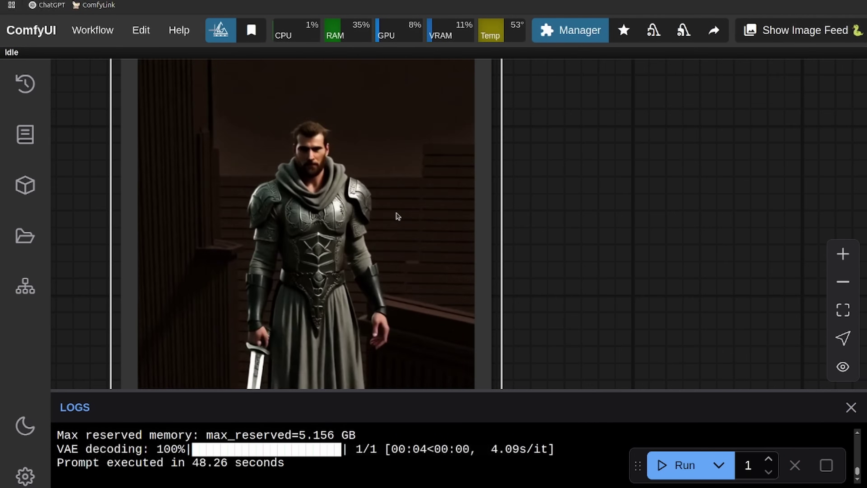
pyautogui.scroll(-2, 340, 222)
pyautogui.scroll(-2, 429, 252)
pyautogui.scroll(5, 295, 205)
pyautogui.scroll(-3, 357, 222)
pyautogui.scroll(-8, 342, 222)
# Compare the generated knight video with the cyberpunk source video in the Load Video node.
pyautogui.moveTo(186, 250); pyautogui.dragTo(502, 250)
pyautogui.scroll(-2, 503, 249)
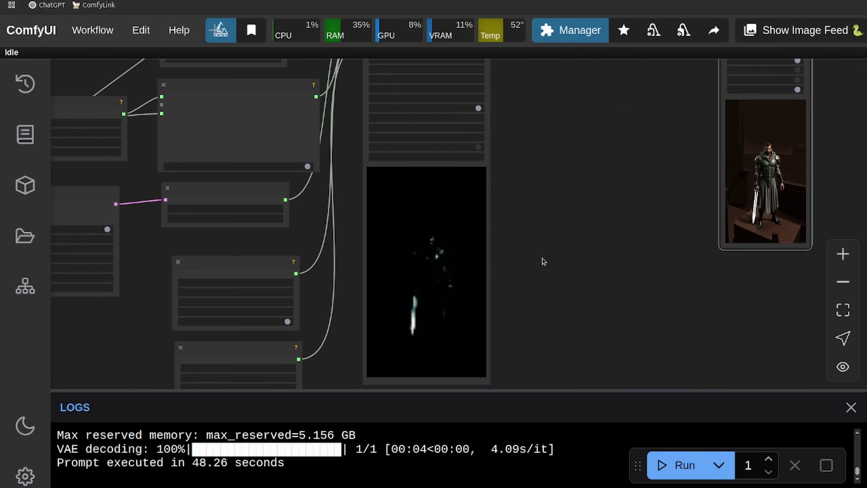
pyautogui.scroll(-4, 551, 263)
pyautogui.scroll(-3, 402, 310)
pyautogui.moveTo(219, 267); pyautogui.dragTo(636, 156)
pyautogui.scroll(6, 667, 300)
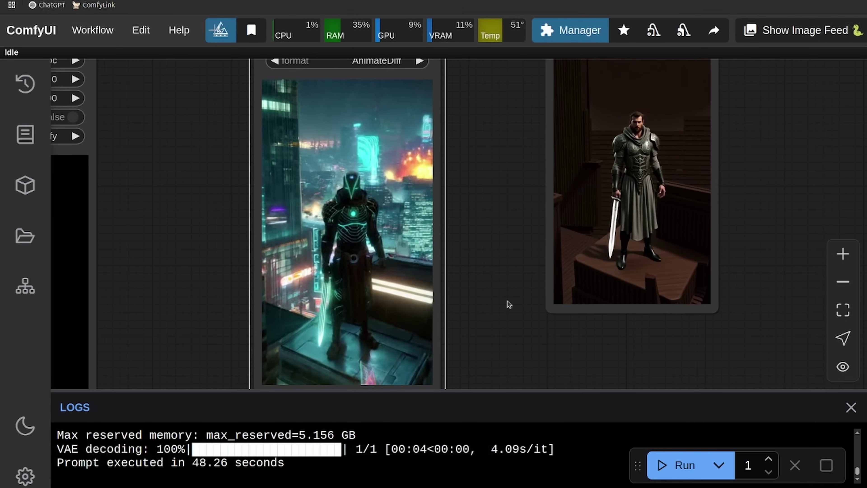
pyautogui.scroll(-1, 508, 301)
pyautogui.moveTo(521, 240)
pyautogui.mouseDown()
pyautogui.moveTo(424, 309)
pyautogui.moveTo(512, 246)
pyautogui.mouseUp()
pyautogui.scroll(5, 495, 253)
pyautogui.scroll(-6, 496, 255)
pyautogui.scroll(-5, 515, 292)
# Set the end_percent of the WanVideo Control Embeds node to 0.40.
pyautogui.moveTo(338, 357); pyautogui.dragTo(592, 259)
pyautogui.scroll(5, 211, 279)
pyautogui.moveTo(213, 228); pyautogui.dragTo(182, 341)
pyautogui.click(341, 216)
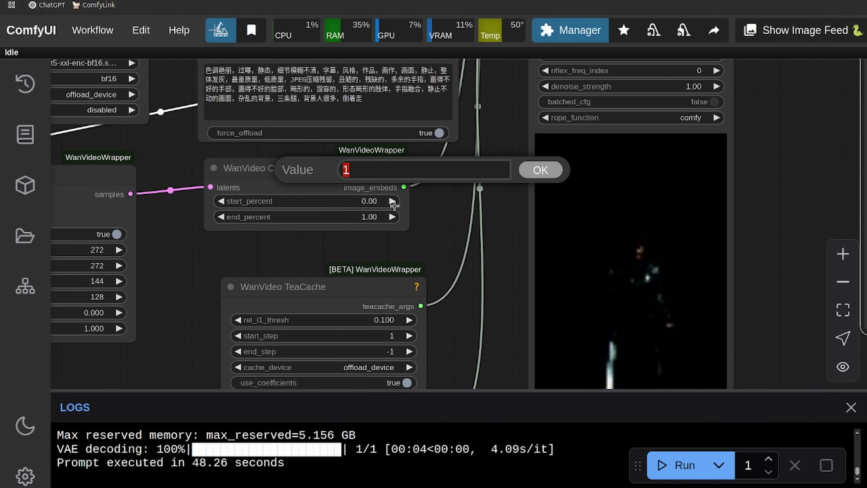
pyautogui.press('Escape')
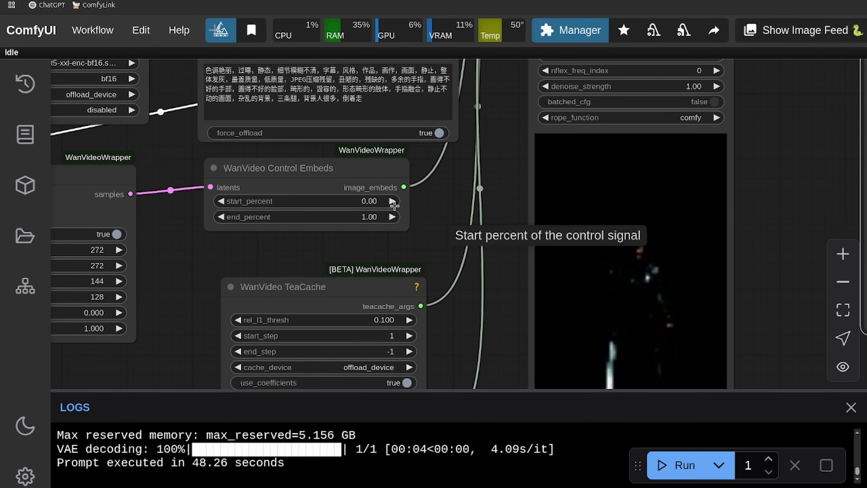
pyautogui.click(367, 216)
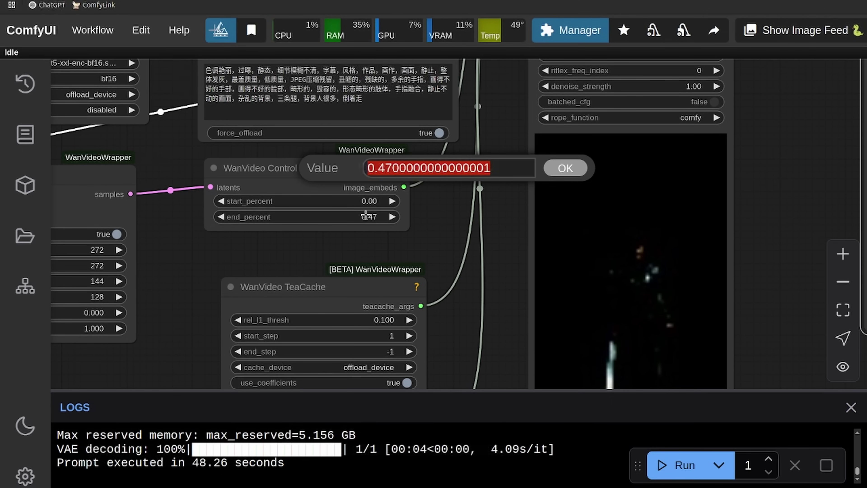
pyautogui.press('BackSpace')
pyautogui.write('0.4')
pyautogui.press('Return')
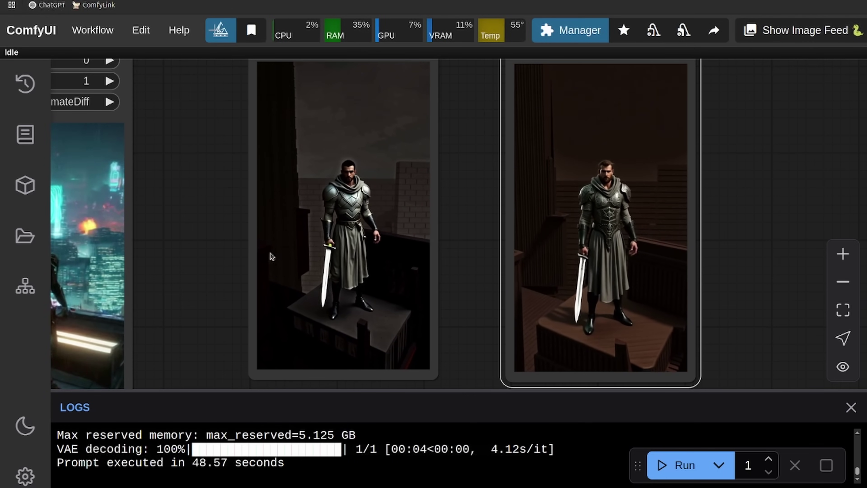
# Compare the two generated knight videos side by side, looking at the armour, lighting and background.
pyautogui.moveTo(246, 251); pyautogui.dragTo(203, 225)
pyautogui.scroll(-3, 132, 221)
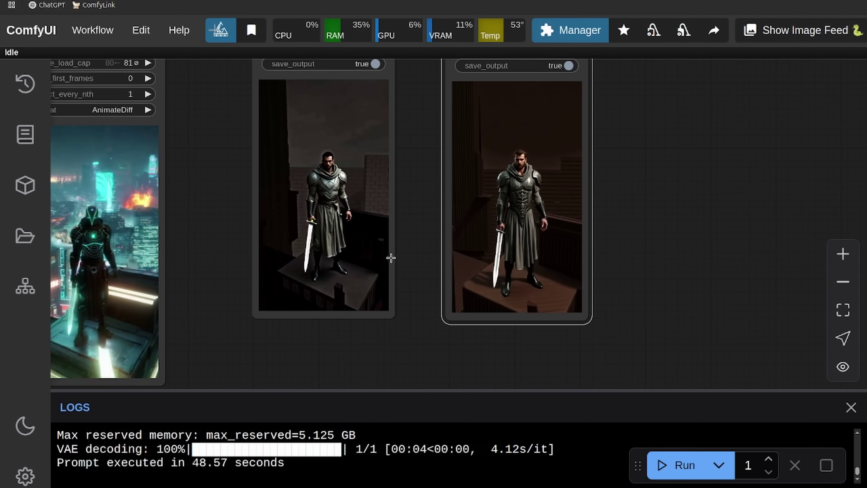
pyautogui.moveTo(454, 215); pyautogui.dragTo(393, 239)
pyautogui.scroll(5, 392, 239)
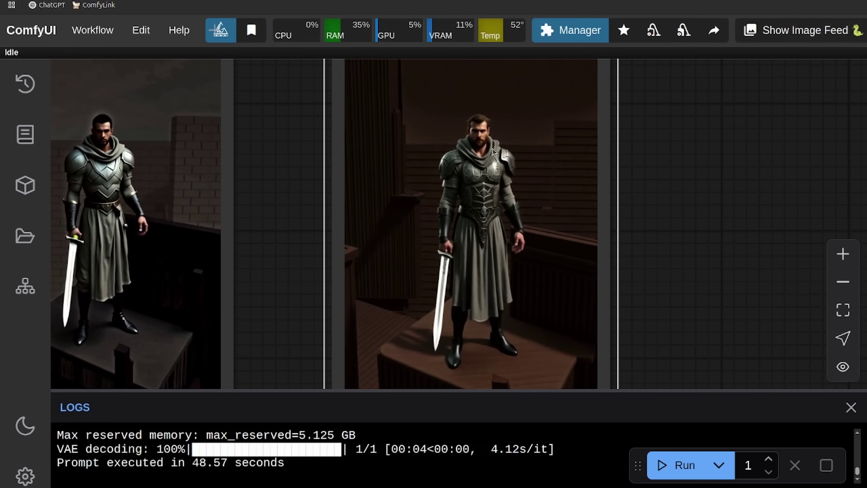
pyautogui.scroll(-1, 492, 149)
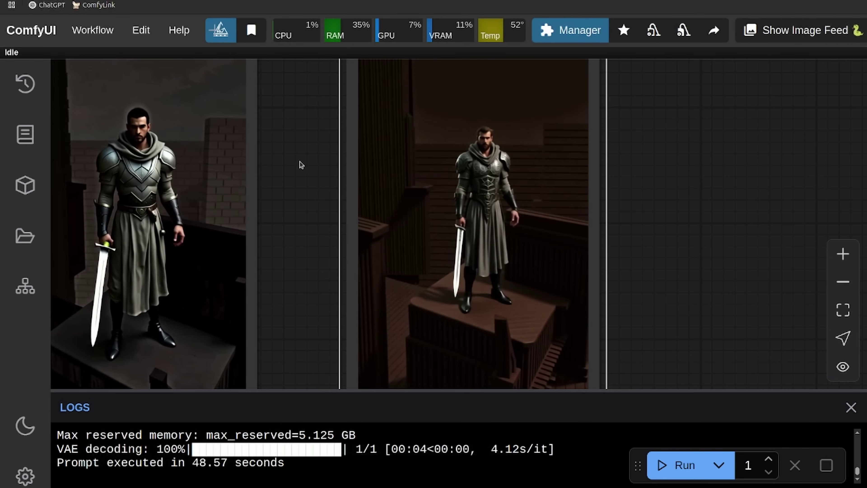
pyautogui.moveTo(298, 164); pyautogui.dragTo(437, 163)
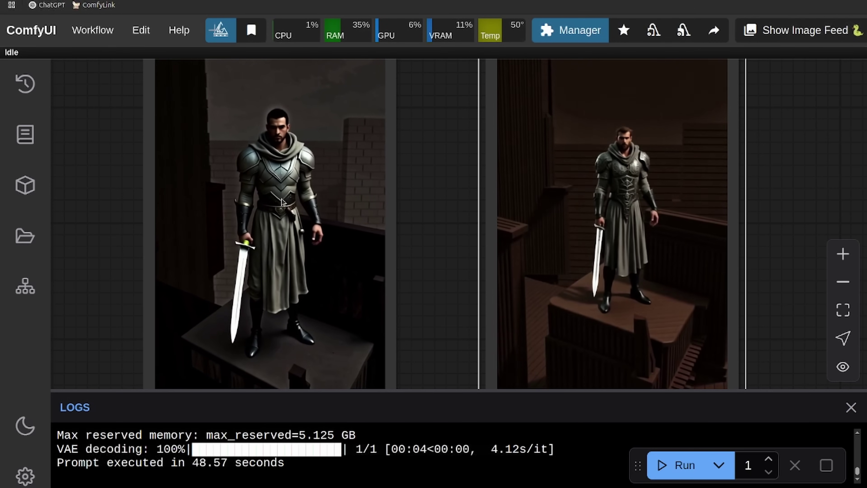
pyautogui.scroll(-3, 285, 201)
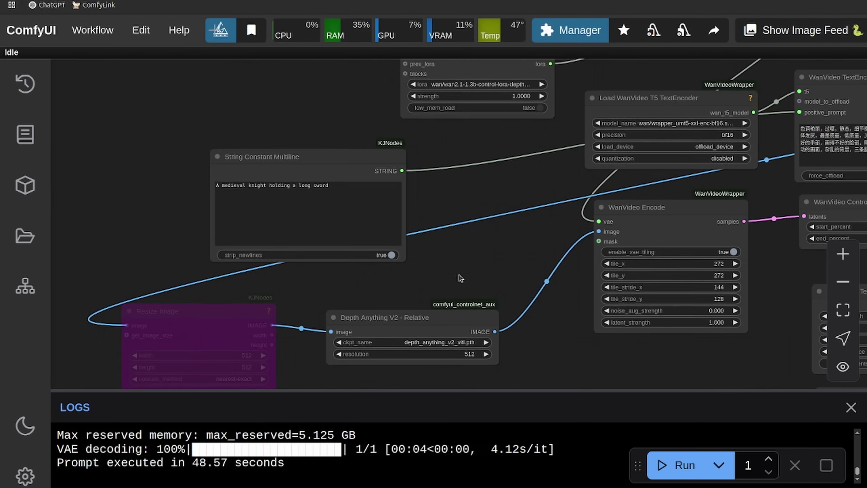
# Move the String Constant Multiline prompt node closer to the Load WanVideo T5 TextEncoder node.
pyautogui.scroll(-1, 458, 276)
pyautogui.moveTo(427, 298); pyautogui.dragTo(314, 367)
pyautogui.scroll(4, 380, 258)
pyautogui.moveTo(404, 245); pyautogui.dragTo(356, 336)
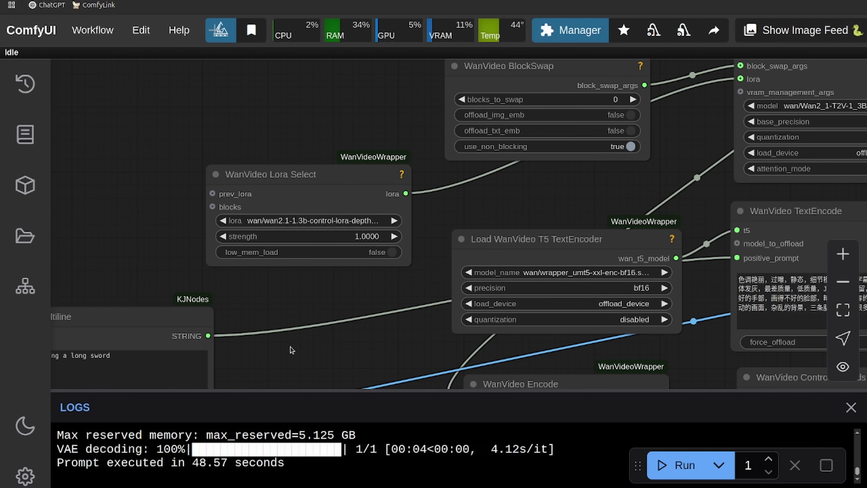
pyautogui.moveTo(290, 350); pyautogui.dragTo(400, 293)
pyautogui.scroll(-2, 405, 299)
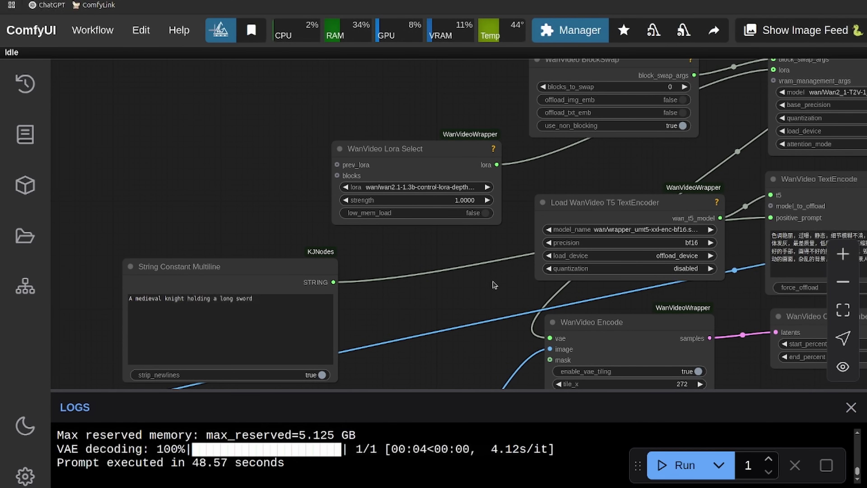
pyautogui.moveTo(477, 295); pyautogui.dragTo(506, 220)
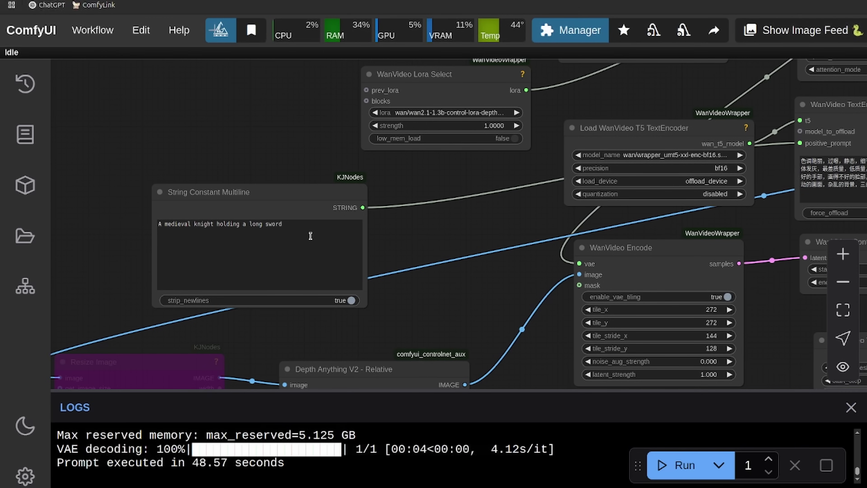
pyautogui.moveTo(287, 188); pyautogui.dragTo(395, 212)
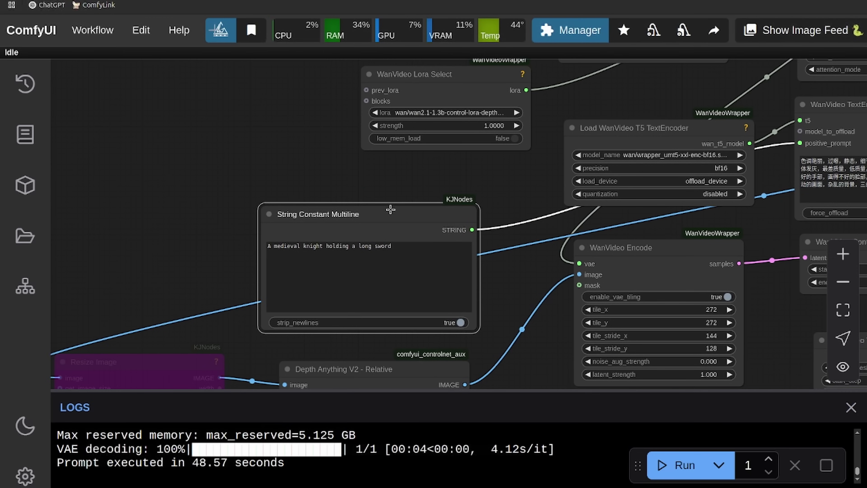
pyautogui.click(164, 170)
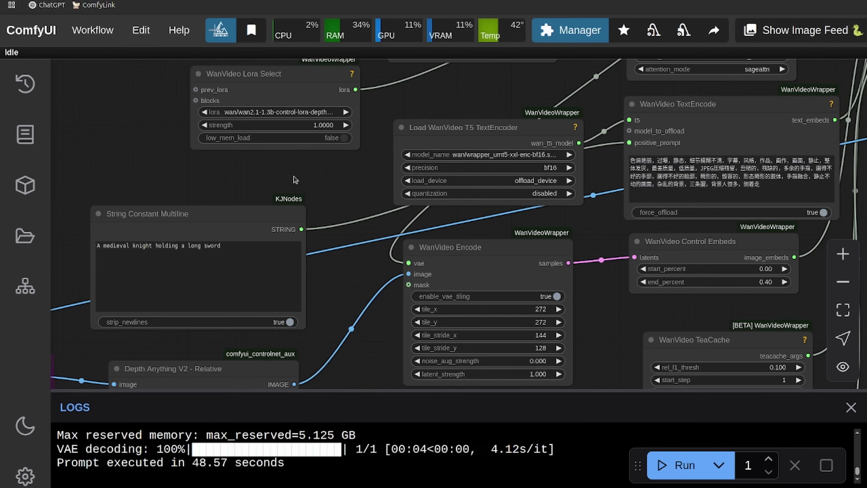
pyautogui.moveTo(293, 175); pyautogui.dragTo(246, 167)
pyautogui.scroll(-3, 339, 212)
pyautogui.scroll(2, 361, 215)
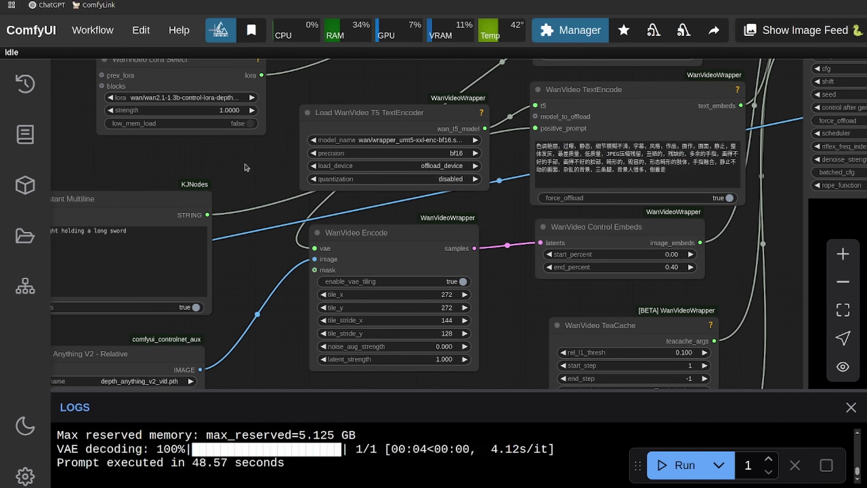